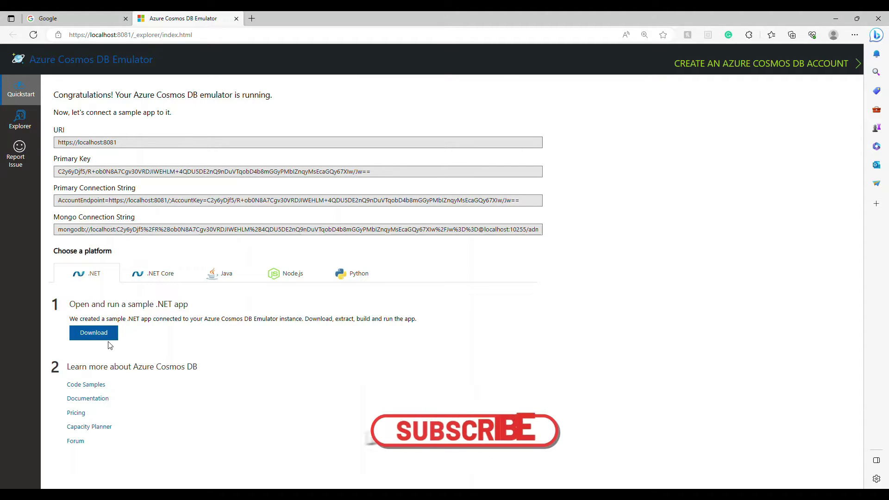
{"action": "left_click", "coordinate": [149, 277]}
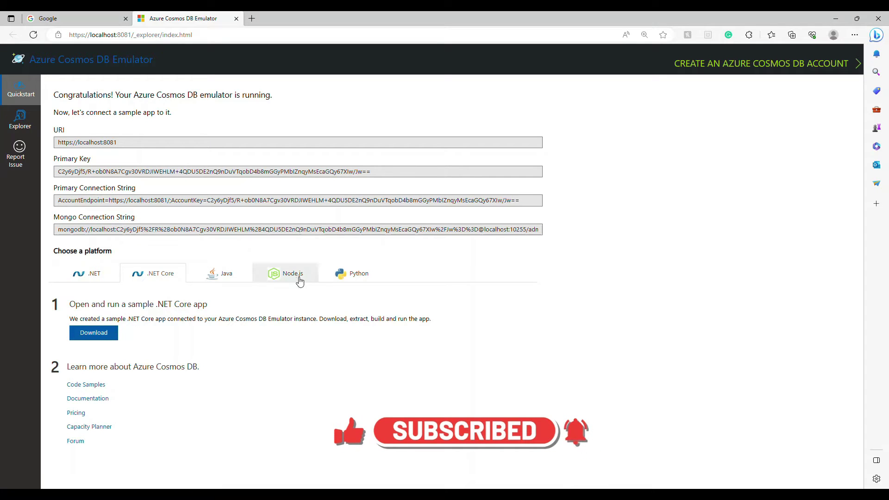
{"action": "left_click", "coordinate": [350, 275]}
Step: In the emulator's data explorer, create a database with id PersonalTaskManagerDB and manually provisioned throughput of 400 RU/s
{"action": "left_click", "coordinate": [20, 119]}
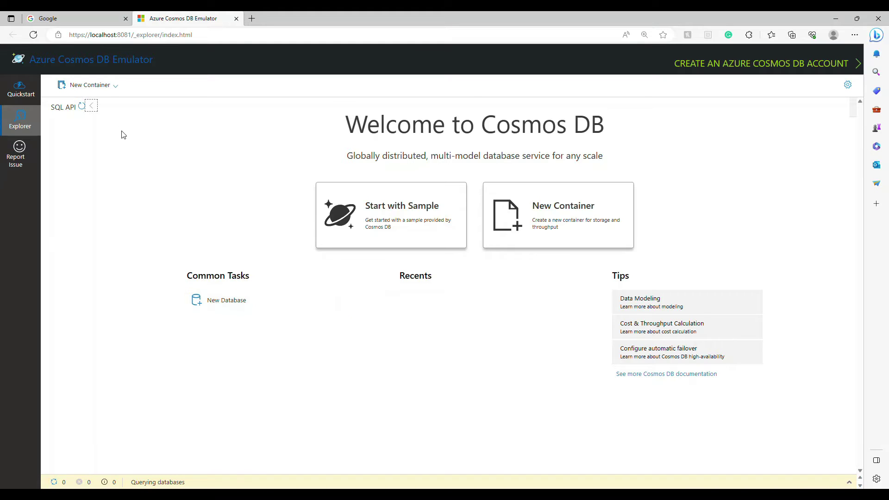
{"action": "left_click", "coordinate": [234, 301]}
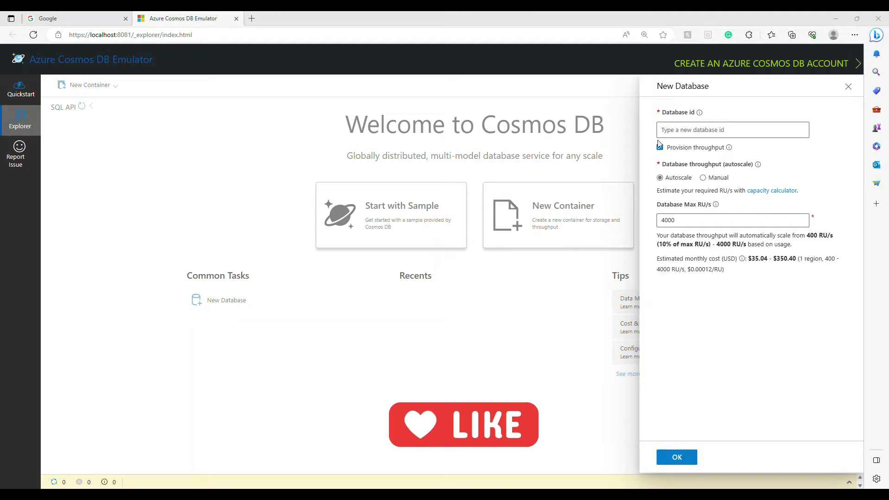
{"action": "left_click", "coordinate": [688, 130]}
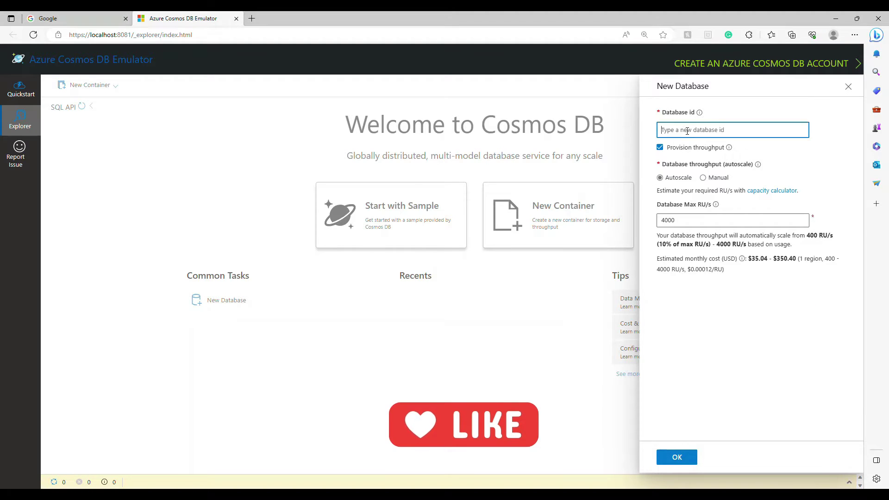
{"action": "type", "text": "PersonalTaskManagerDB"}
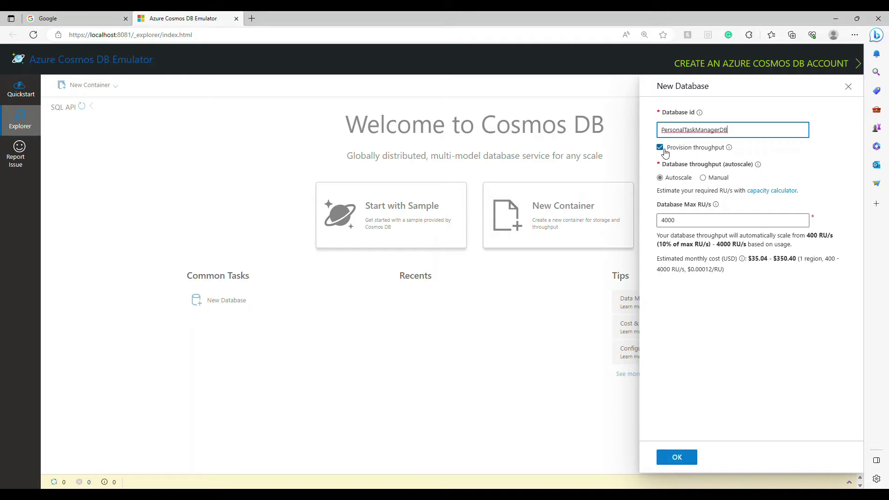
{"action": "left_click", "coordinate": [704, 178]}
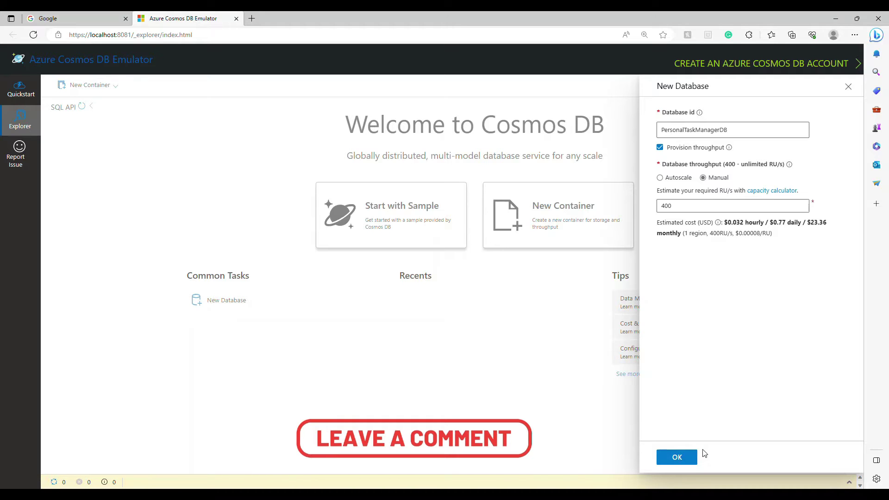
{"action": "left_click", "coordinate": [688, 457]}
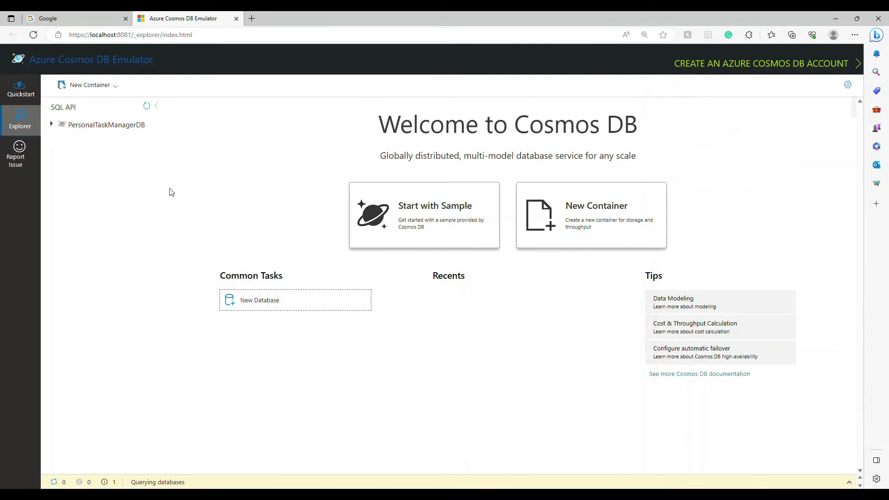
Step: Create a container named Tasks in the existing PersonalTaskManagerDB database with the partition key /userId
{"action": "left_click", "coordinate": [88, 125]}
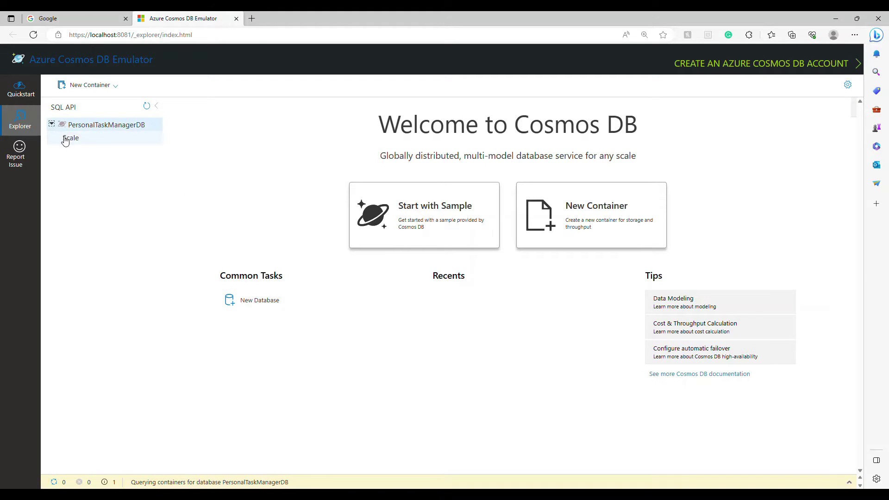
{"action": "left_click", "coordinate": [115, 126]}
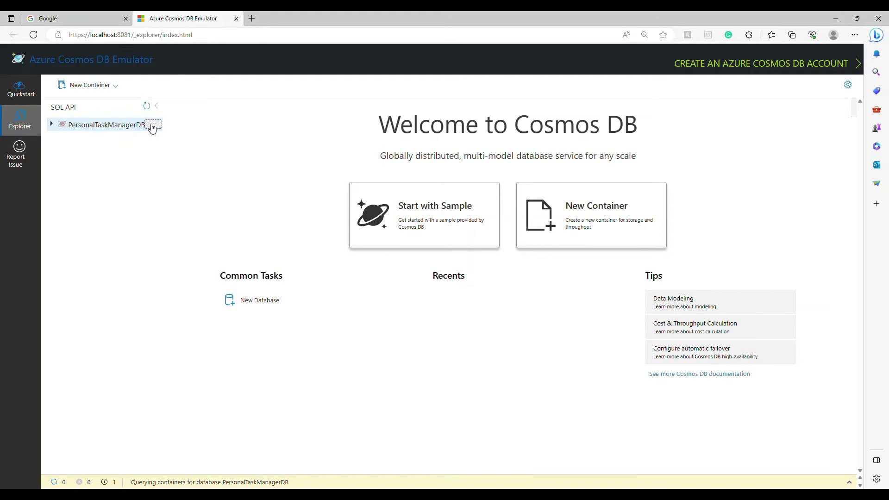
{"action": "left_click", "coordinate": [153, 125]}
{"action": "left_click", "coordinate": [154, 130]}
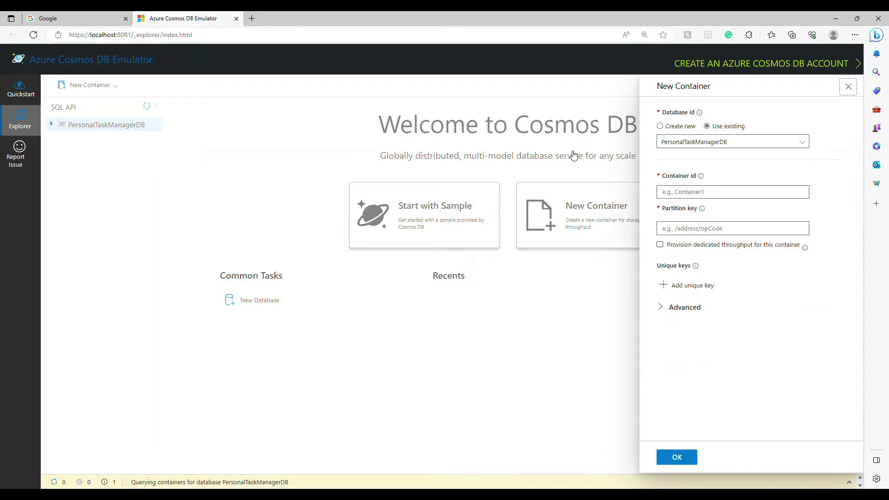
{"action": "left_click", "coordinate": [677, 191]}
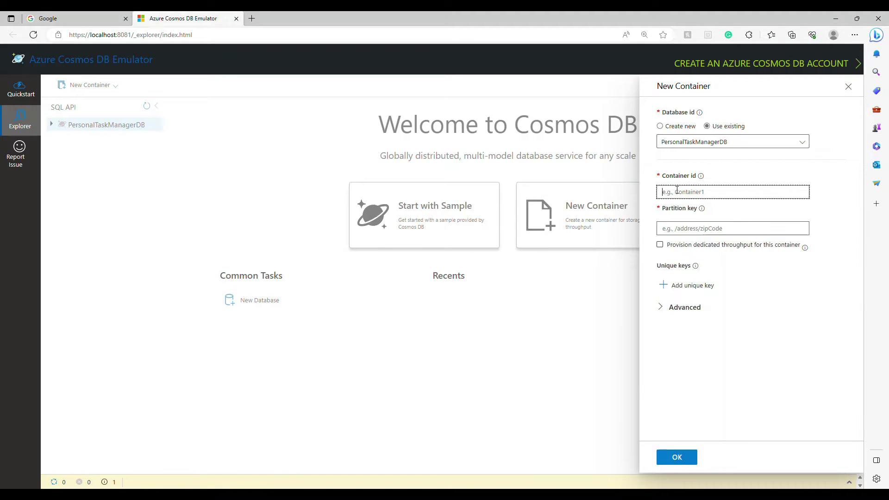
{"action": "type", "text": "Tasks"}
{"action": "left_click", "coordinate": [716, 230]}
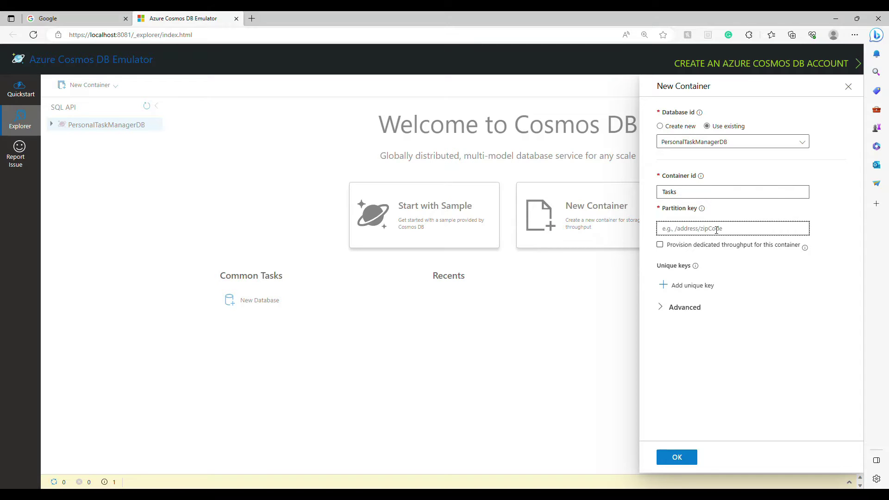
{"action": "type", "text": "/userId"}
{"action": "left_click", "coordinate": [671, 251]}
{"action": "left_click", "coordinate": [662, 308]}
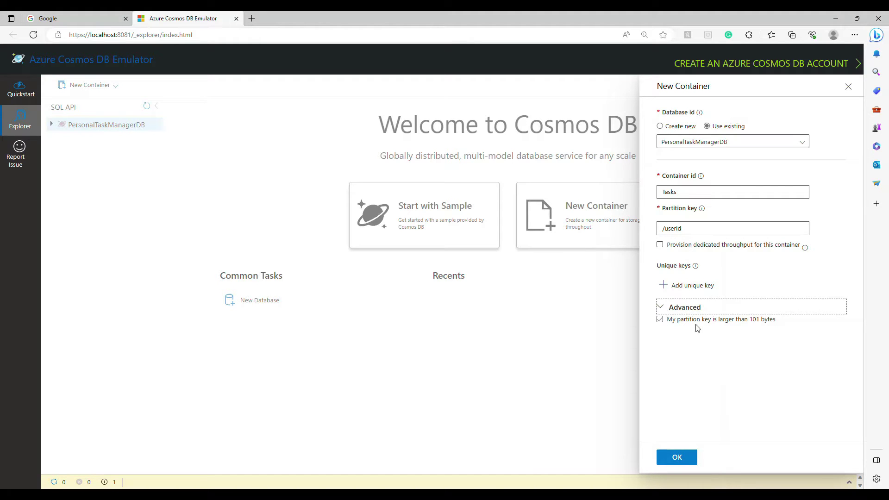
{"action": "left_click", "coordinate": [672, 454]}
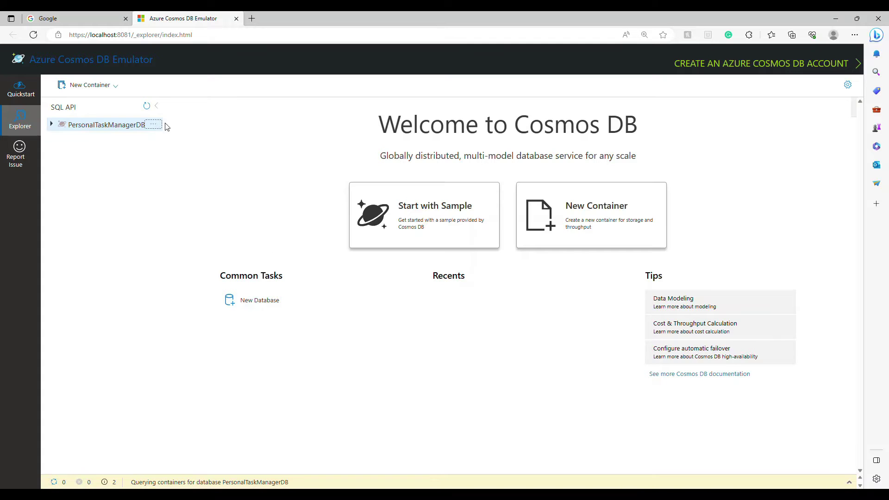
Step: Create a second container named Users in PersonalTaskManagerDB with the partition key /userId
{"action": "left_click", "coordinate": [157, 125]}
{"action": "left_click", "coordinate": [183, 130]}
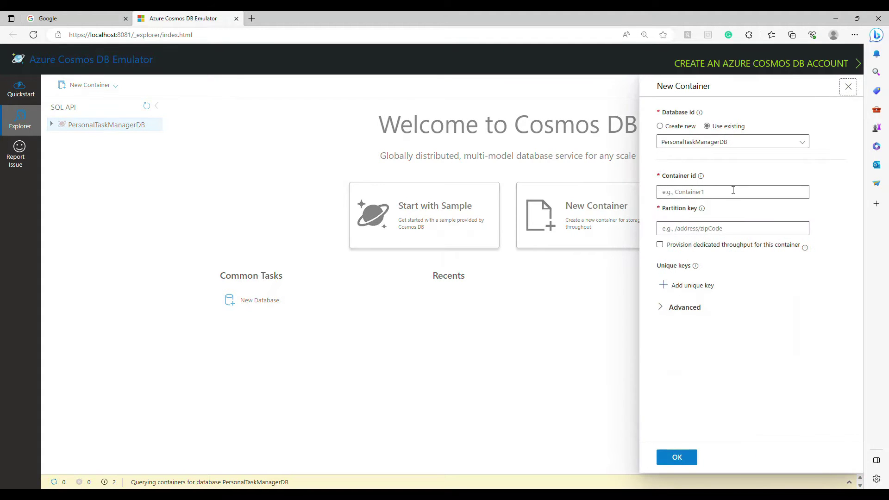
{"action": "left_click", "coordinate": [680, 193]}
{"action": "type", "text": "us"}
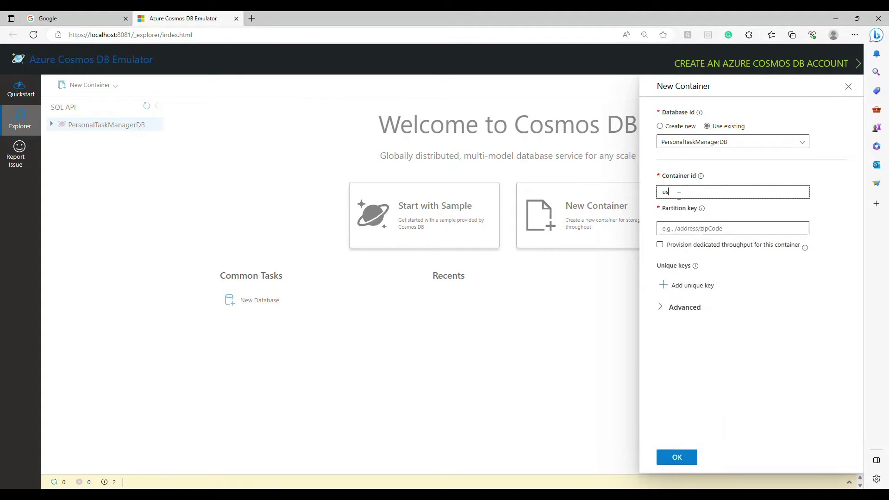
{"action": "type", "text": "ers"}
{"action": "left_click", "coordinate": [688, 227]}
{"action": "type", "text": "/user"}
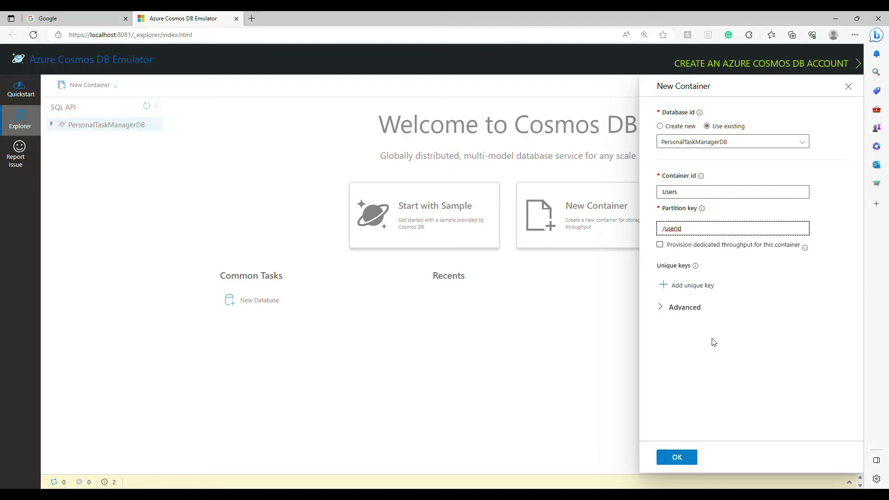
{"action": "left_click", "coordinate": [677, 457]}
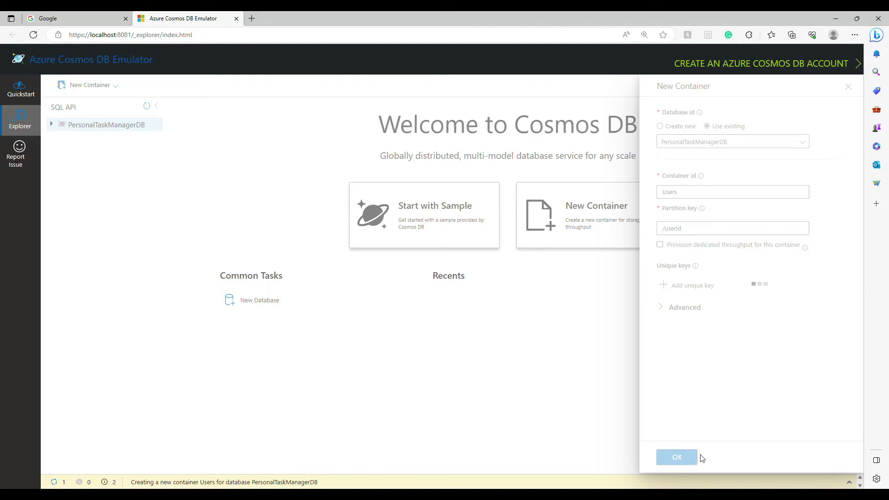
Step: Expand PersonalTaskManagerDB and its Tasks container, and open the container's items
{"action": "left_click", "coordinate": [49, 124]}
{"action": "left_click", "coordinate": [65, 152]}
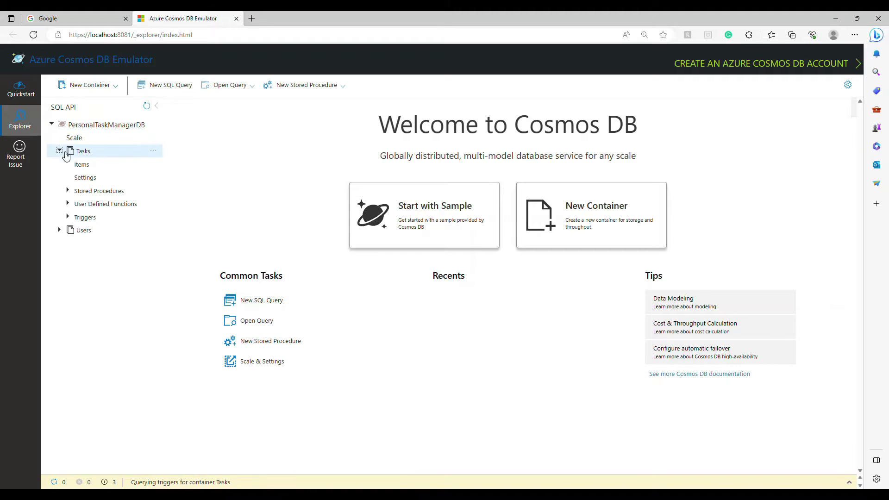
{"action": "left_click", "coordinate": [82, 166]}
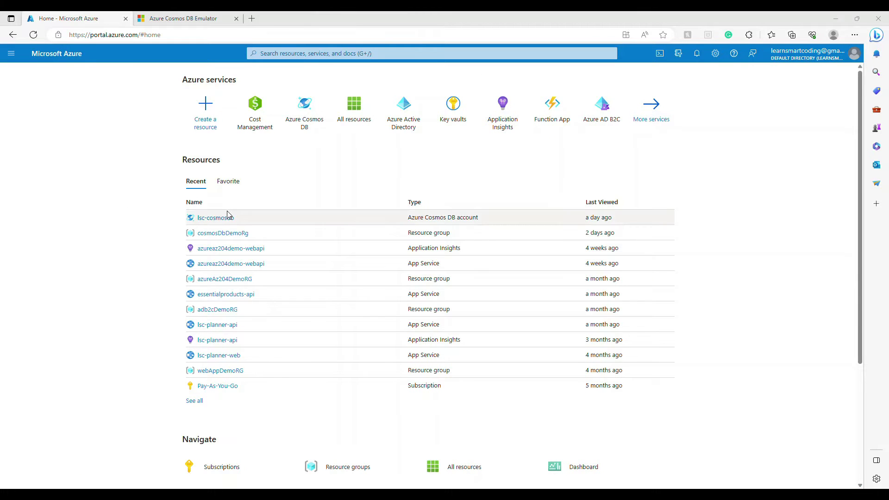
Step: In the Azure portal, open the lsc-cosmosdb account's Data Explorer and show the items of PersonalTaskManagerDB's Users container
{"action": "left_click", "coordinate": [227, 214]}
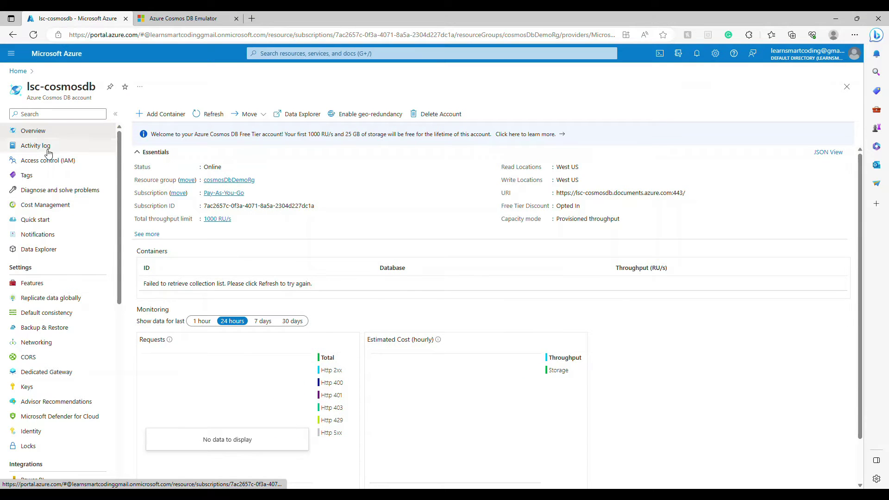
{"action": "left_click", "coordinate": [33, 253]}
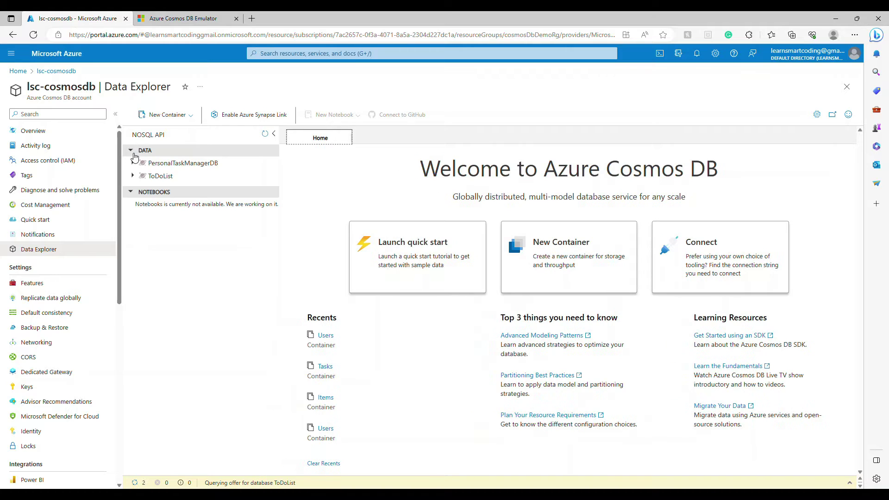
{"action": "left_click", "coordinate": [133, 163]}
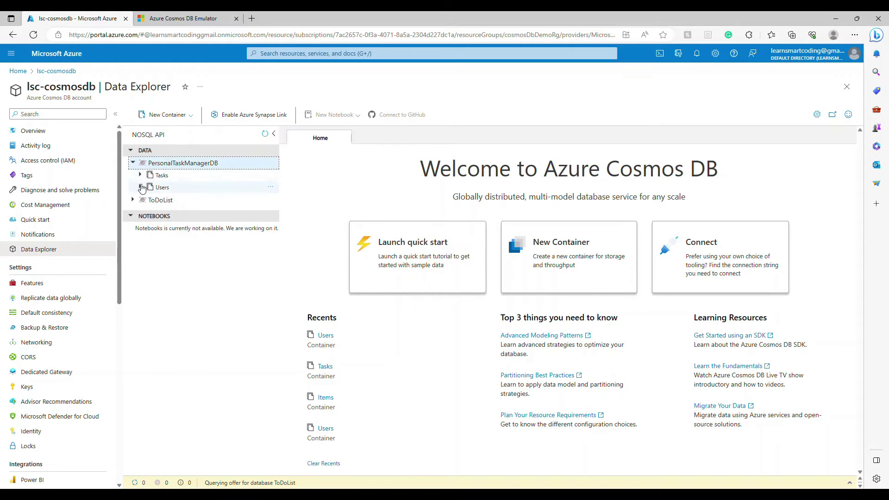
{"action": "left_click", "coordinate": [141, 188]}
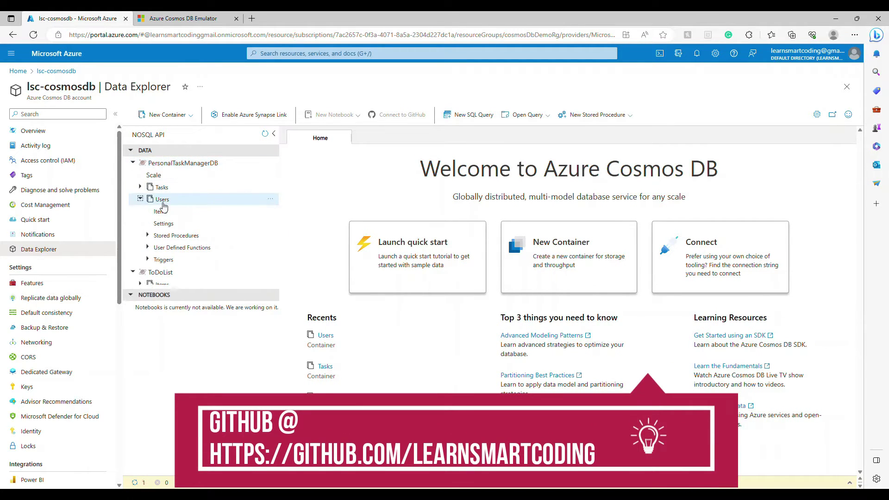
{"action": "left_click", "coordinate": [161, 202]}
{"action": "left_click", "coordinate": [140, 200]}
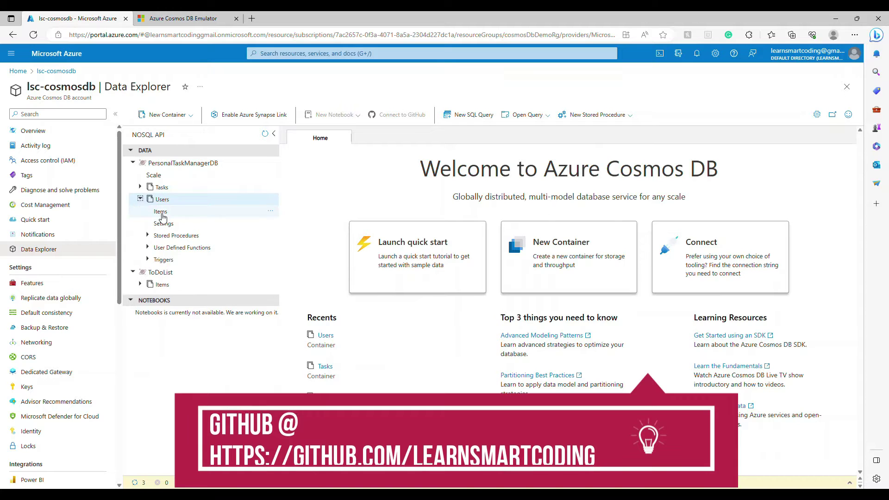
{"action": "left_click", "coordinate": [161, 211]}
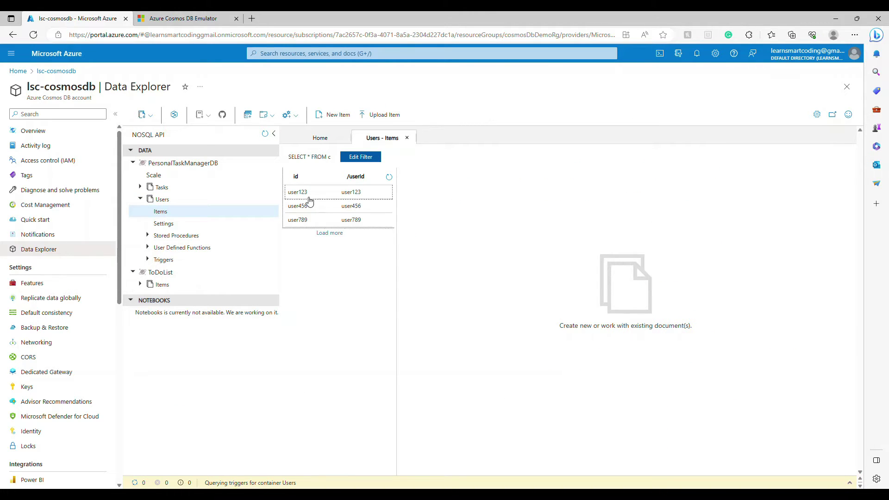
Step: Open the user123 item and copy its entire JSON document
{"action": "left_click", "coordinate": [303, 193]}
{"action": "left_click_drag", "start_coordinate": [500, 301], "coordinate": [414, 184]}
{"action": "key", "text": "ctrl+c"}
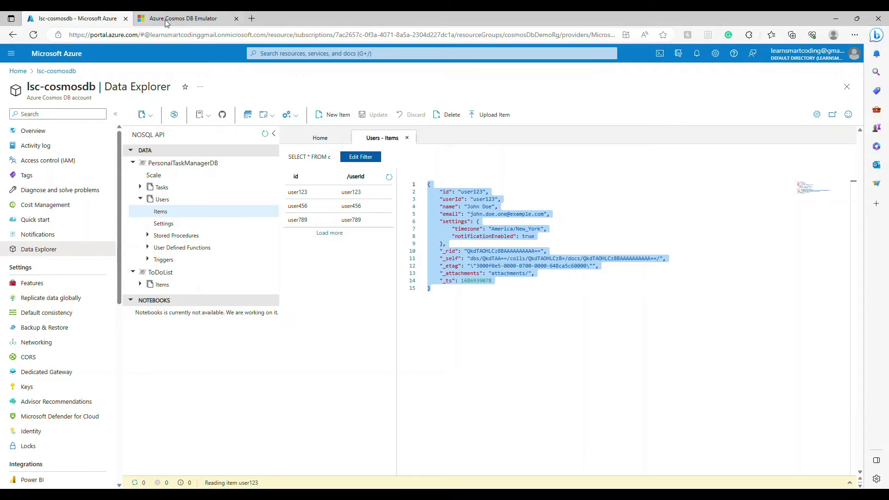
Step: Switch to the Azure Cosmos DB Emulator, add a new item to the Users container with the copied user123 JSON, and save it
{"action": "left_click", "coordinate": [183, 19]}
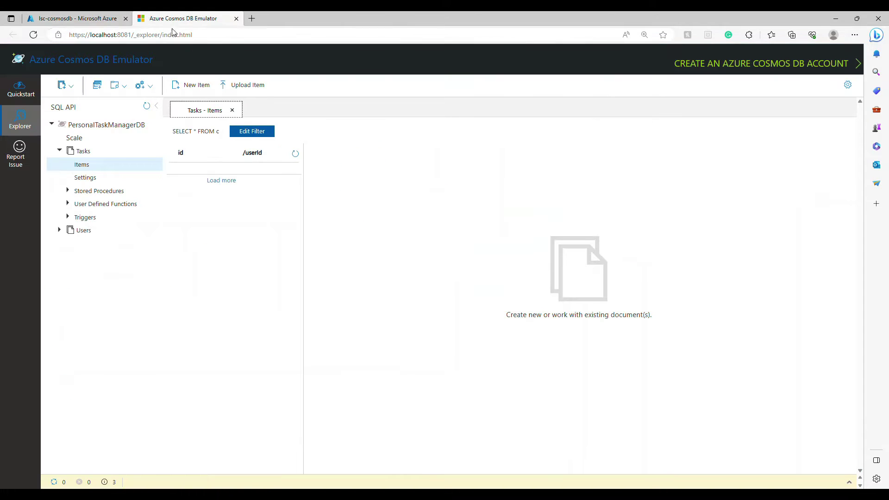
{"action": "left_click", "coordinate": [59, 230]}
{"action": "left_click", "coordinate": [82, 245]}
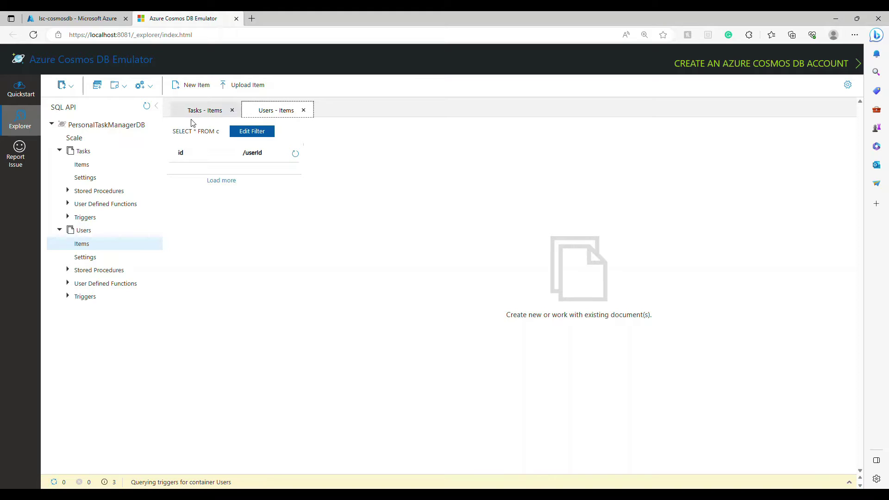
{"action": "left_click", "coordinate": [244, 85]}
{"action": "left_click", "coordinate": [193, 88]}
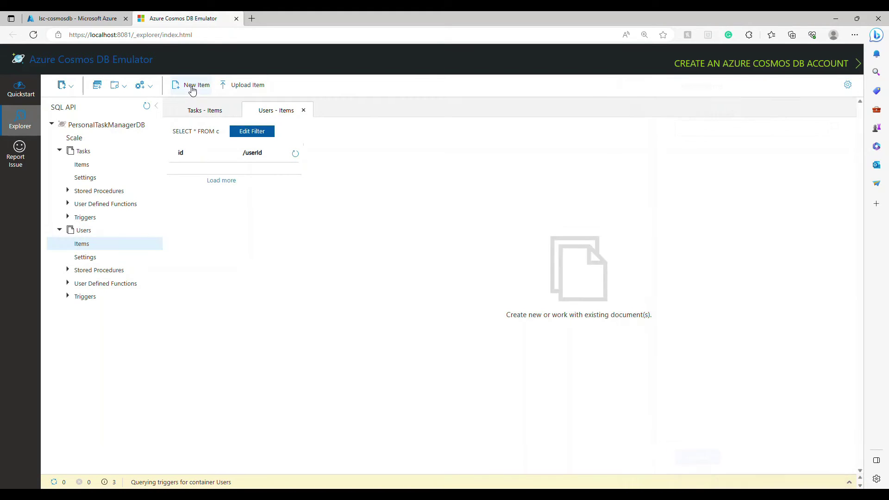
{"action": "left_click", "coordinate": [193, 88]}
{"action": "key", "text": "ctrl+a"}
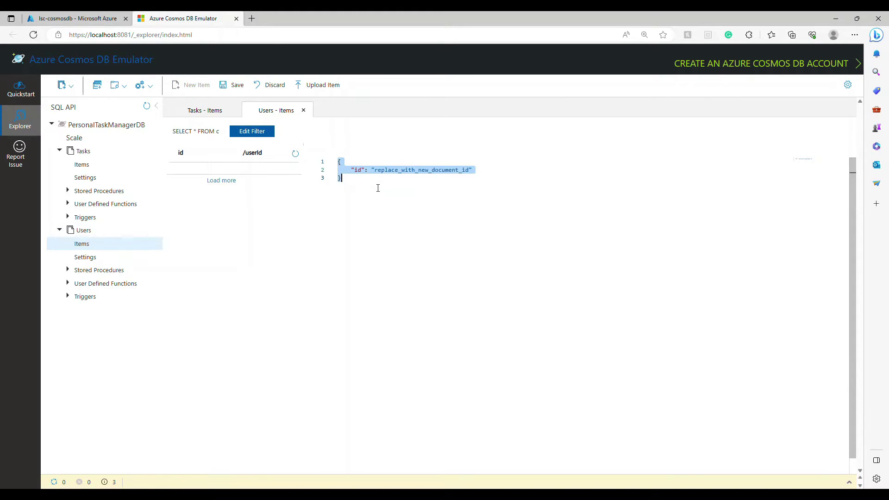
{"action": "key", "text": "ctrl+v"}
{"action": "left_click", "coordinate": [231, 85]}
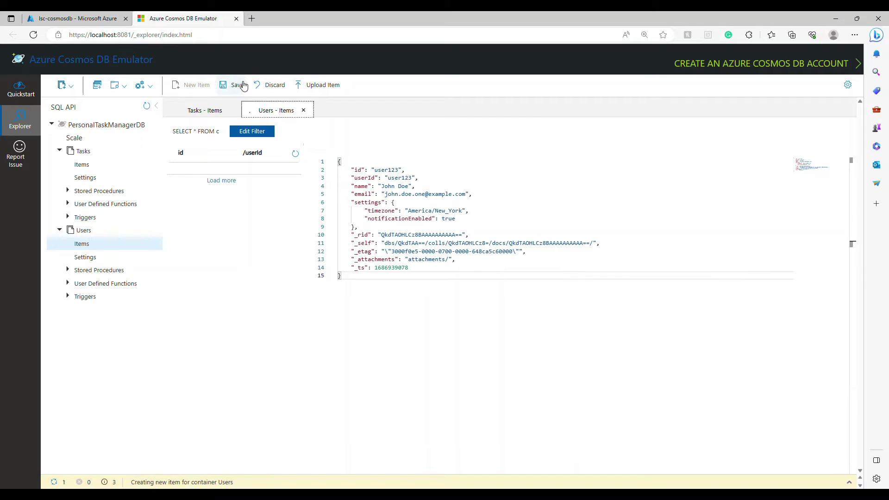
Step: Switch back to the Azure portal and open the items of PersonalTaskManagerDB's Tasks container
{"action": "left_click", "coordinate": [93, 19]}
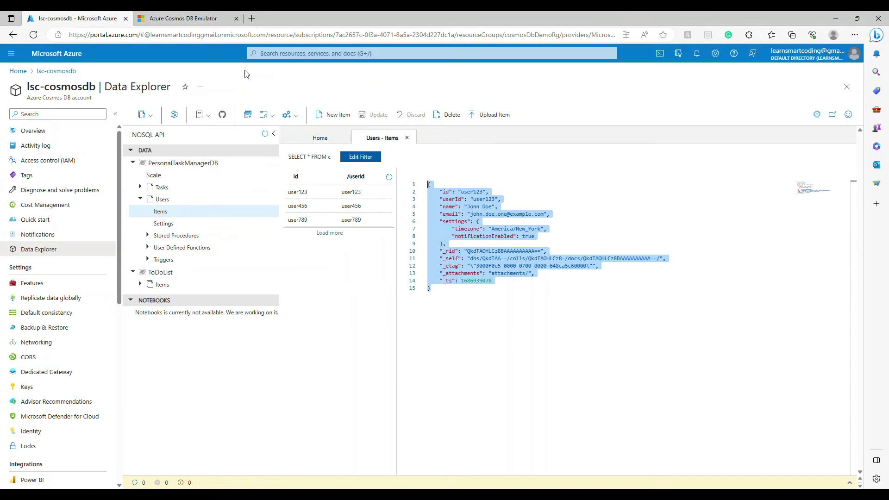
{"action": "left_click", "coordinate": [162, 187]}
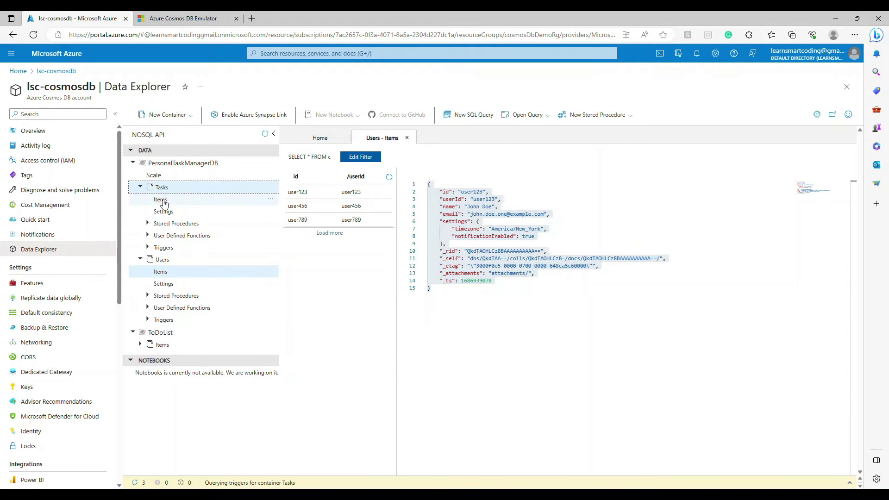
{"action": "left_click", "coordinate": [160, 199]}
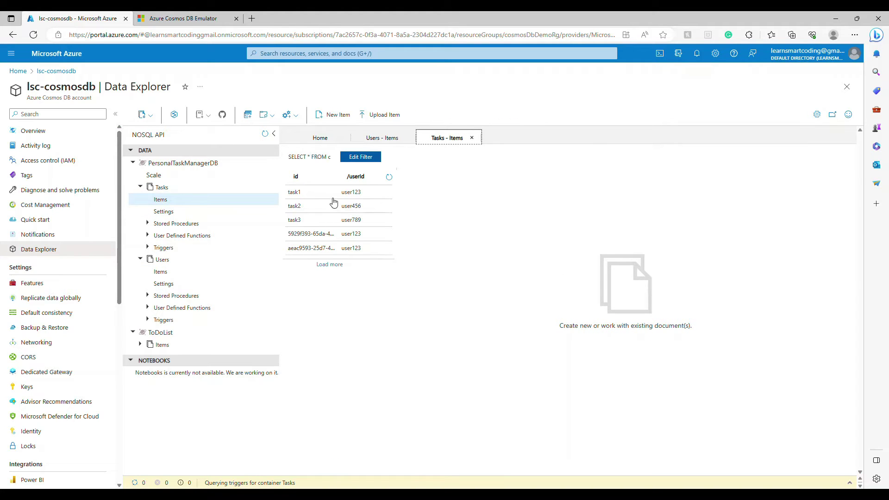
Step: Filter the Tasks items with the predicate where c.userId='user123'
{"action": "left_click", "coordinate": [370, 157]}
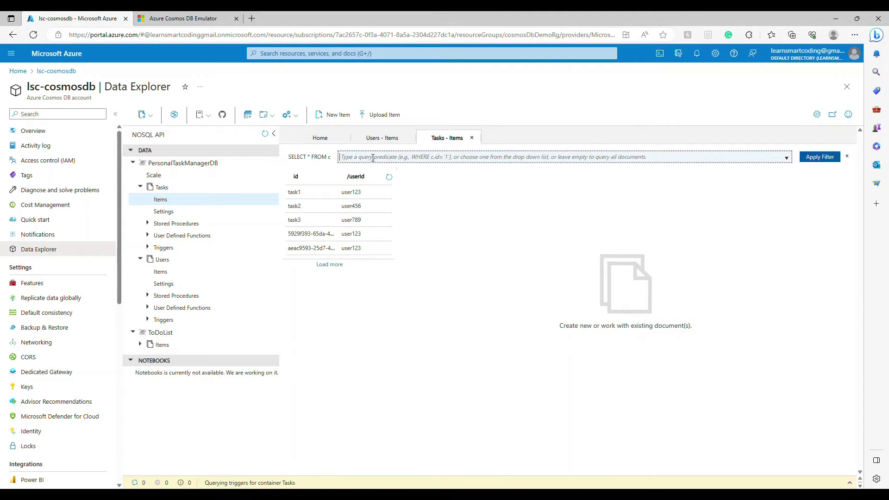
{"action": "type", "text": "where"}
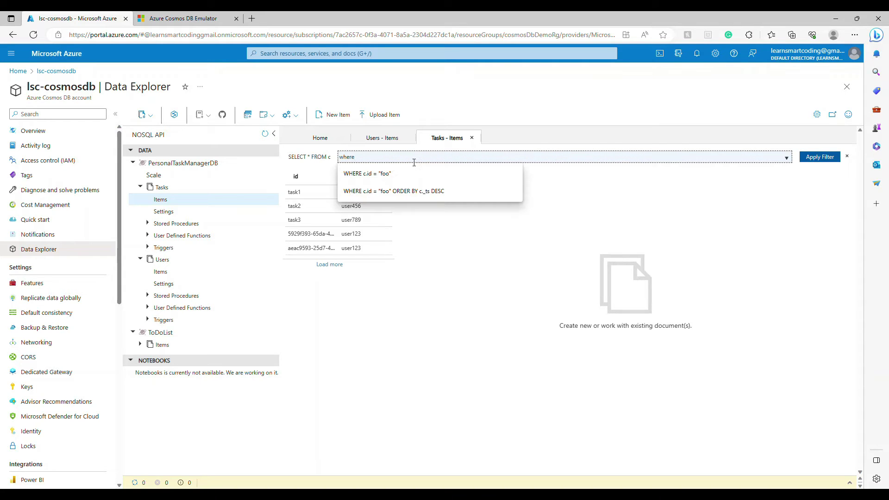
{"action": "type", "text": " c.userId='user123"}
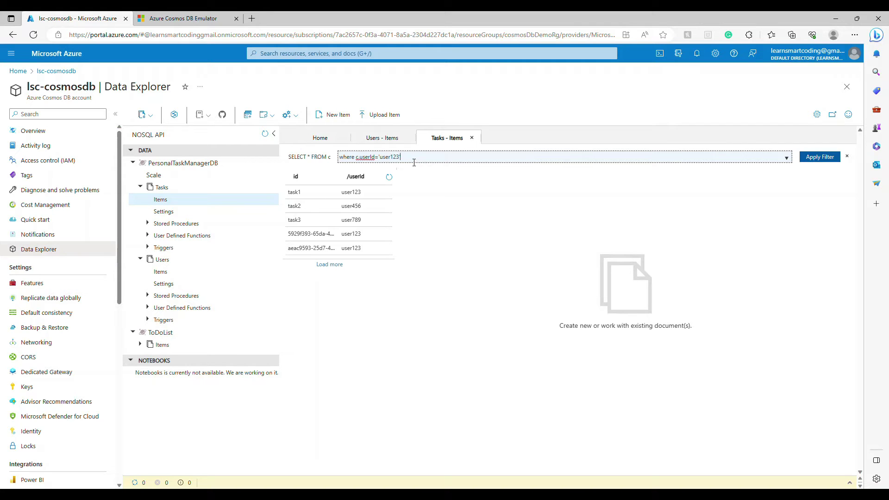
{"action": "left_click", "coordinate": [815, 159]}
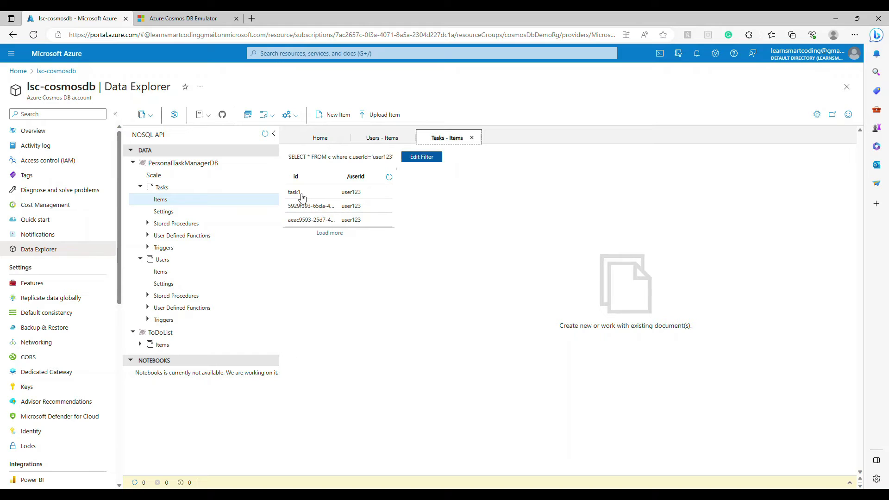
Step: Open the task1 item and select its entire JSON document
{"action": "left_click", "coordinate": [301, 196]}
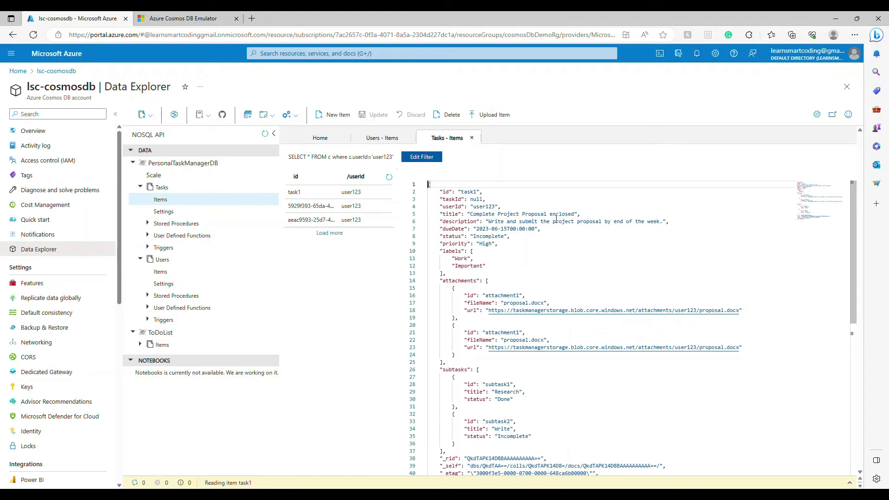
{"action": "scroll", "coordinate": [573, 218], "scroll_direction": "down", "scroll_amount": 5}
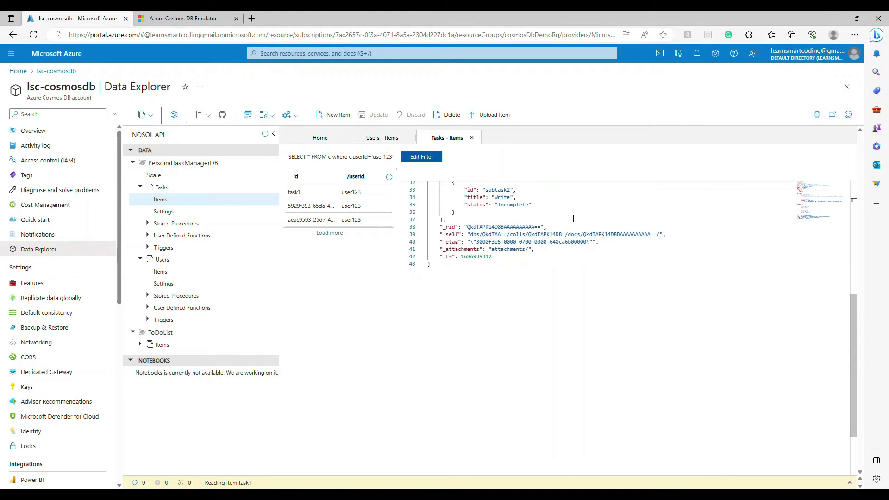
{"action": "scroll", "coordinate": [574, 218], "scroll_direction": "up", "scroll_amount": 5}
{"action": "key", "text": "ctrl+a"}
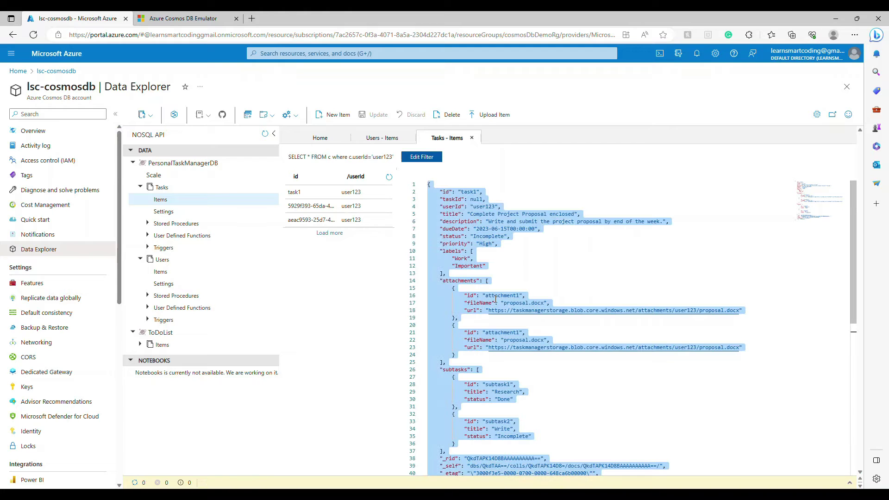
{"action": "left_click", "coordinate": [534, 272]}
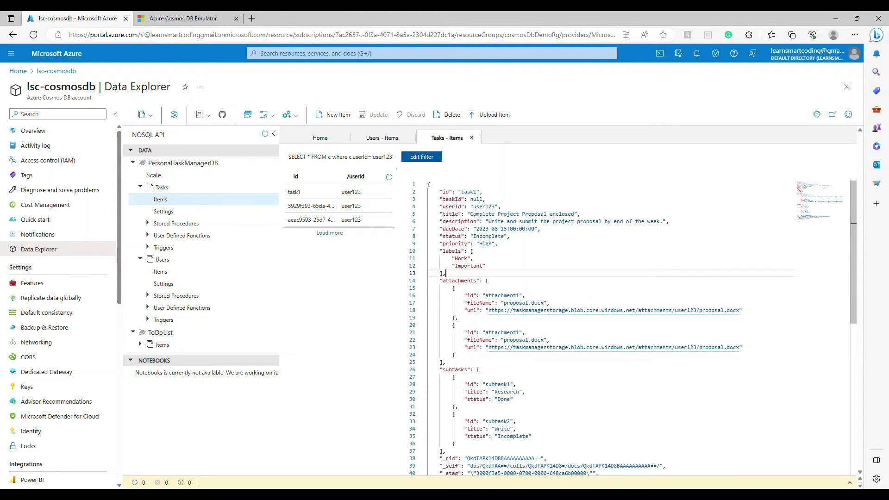
{"action": "left_click", "coordinate": [429, 184]}
{"action": "key", "text": "ctrl+a"}
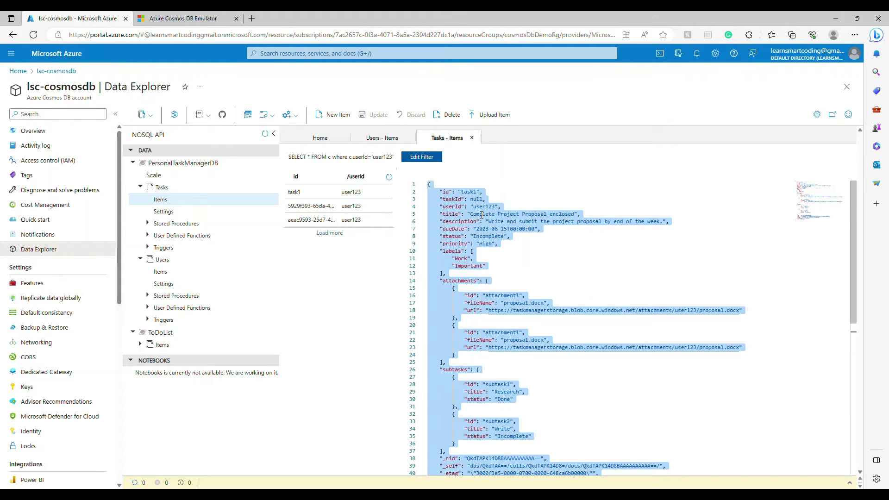
Step: Switch to the Azure Cosmos DB Emulator and start a new item in the Tasks container
{"action": "left_click", "coordinate": [148, 19]}
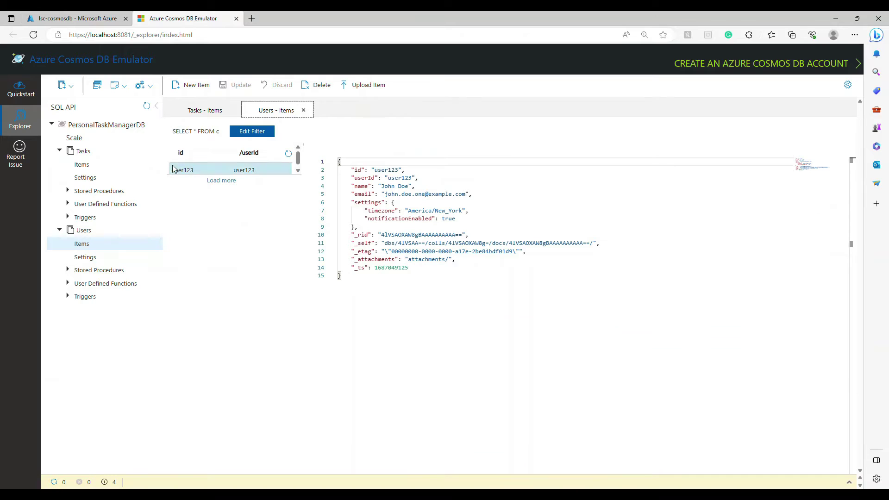
{"action": "left_click", "coordinate": [83, 165]}
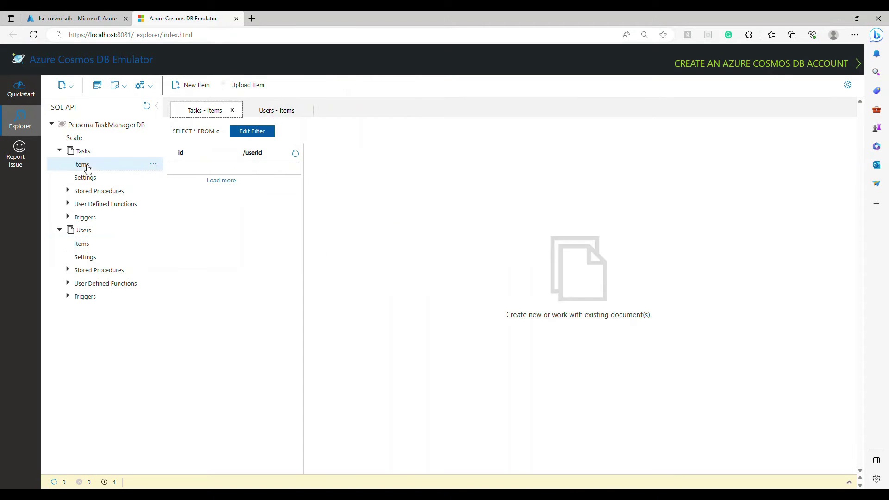
{"action": "left_click", "coordinate": [194, 86]}
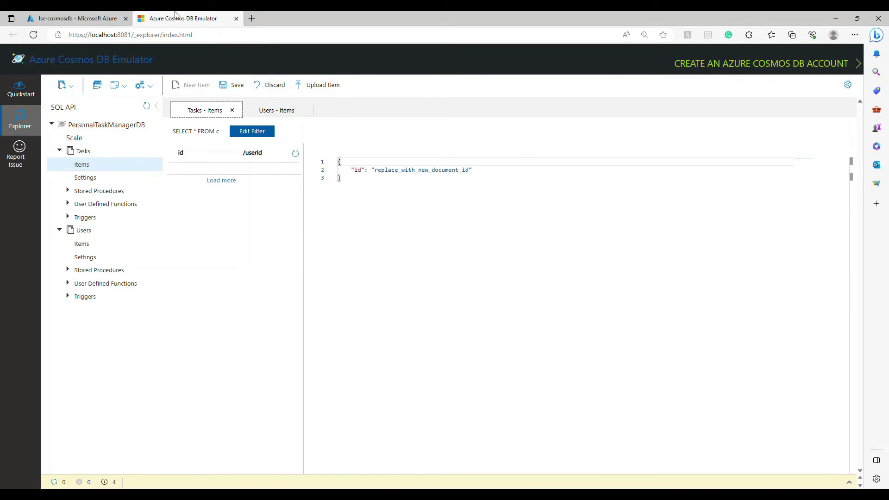
Step: Switch back to the Azure portal and copy the selected task1 JSON document
{"action": "left_click", "coordinate": [92, 20]}
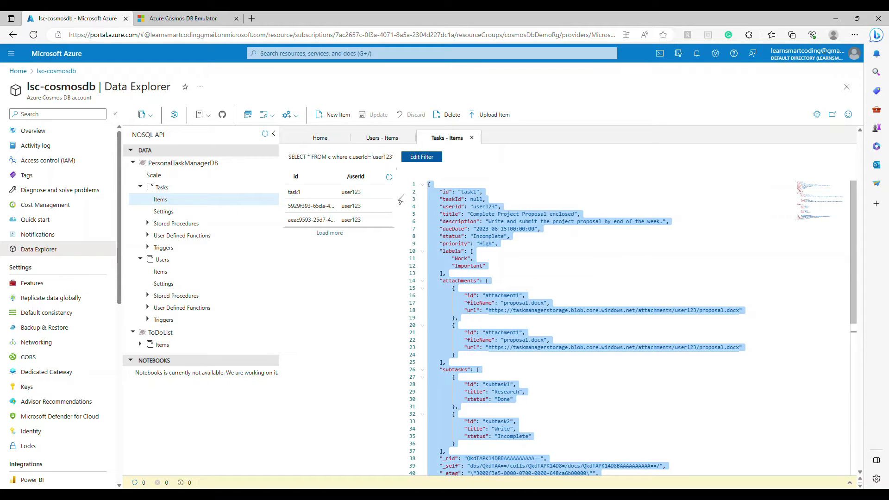
{"action": "left_click", "coordinate": [343, 267]}
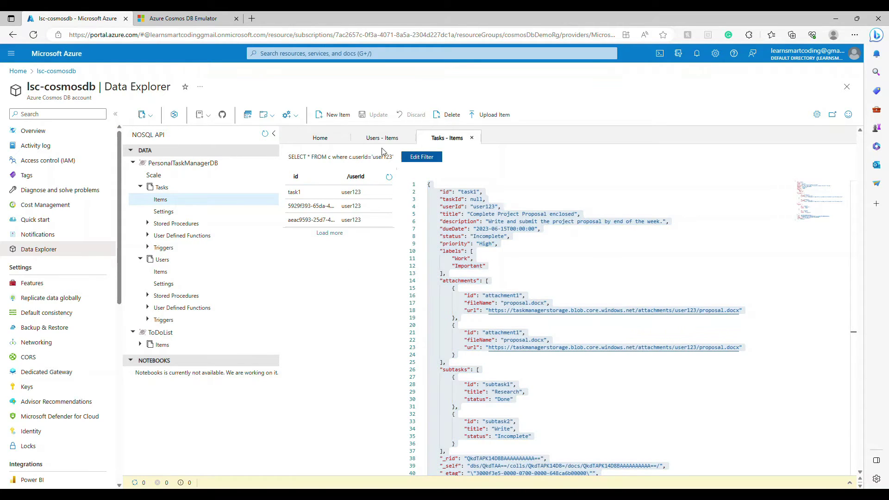
{"action": "left_click", "coordinate": [463, 135]}
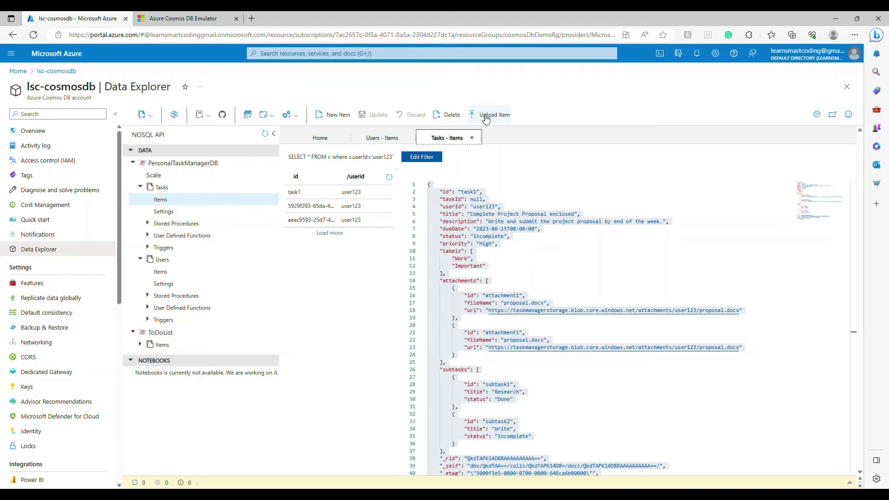
{"action": "left_click", "coordinate": [296, 116]}
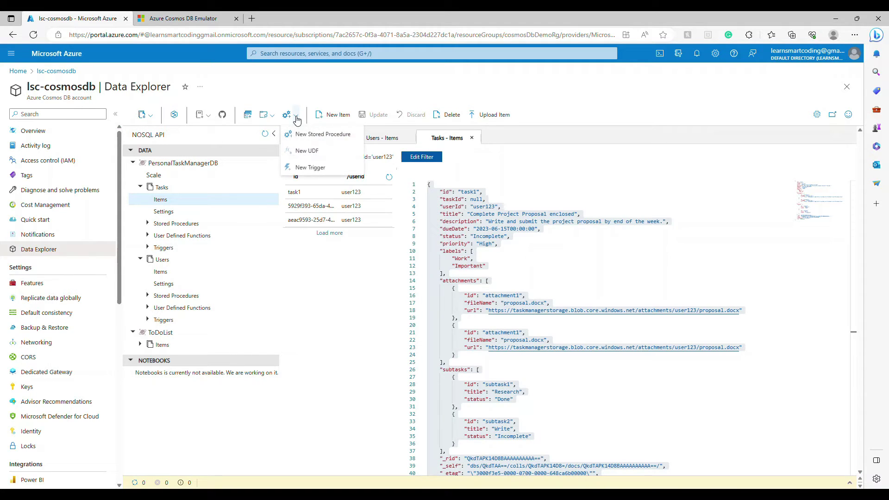
{"action": "left_click", "coordinate": [273, 116]}
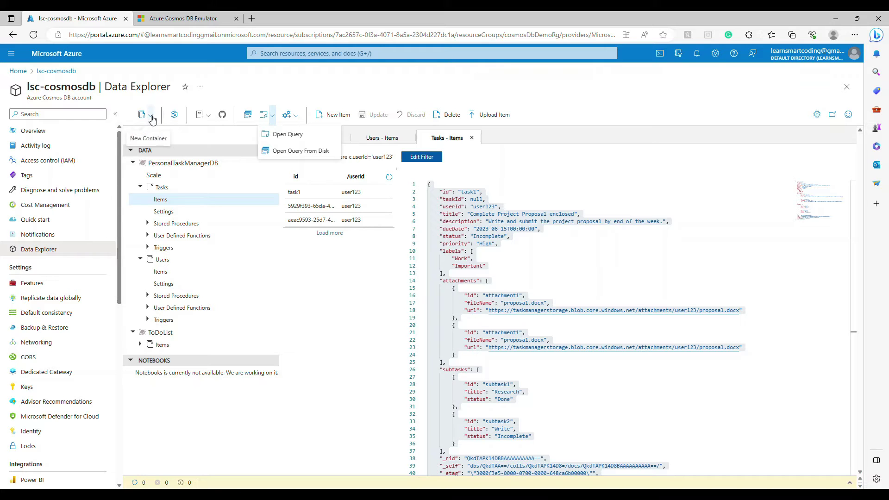
{"action": "right_click", "coordinate": [504, 225]}
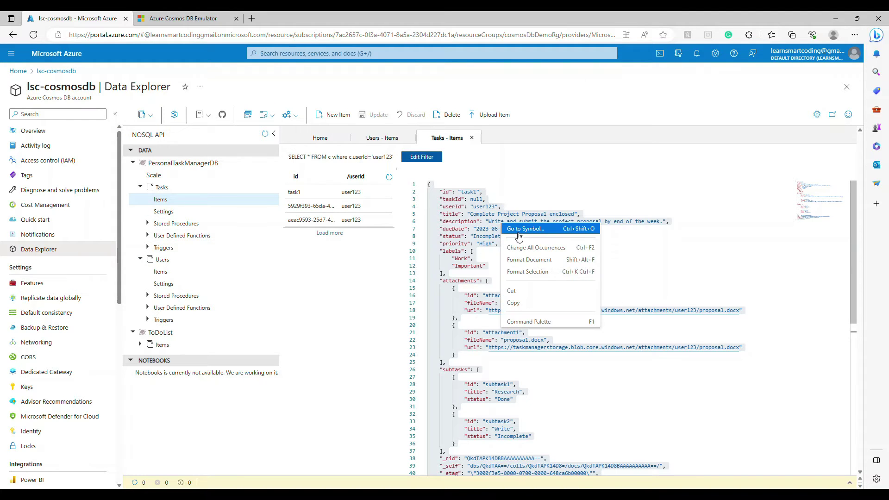
{"action": "left_click", "coordinate": [513, 302]}
Step: Switch to the Azure Cosmos DB Emulator and replace the new Tasks item's template text with the copied task1 JSON
{"action": "left_click", "coordinate": [173, 18]}
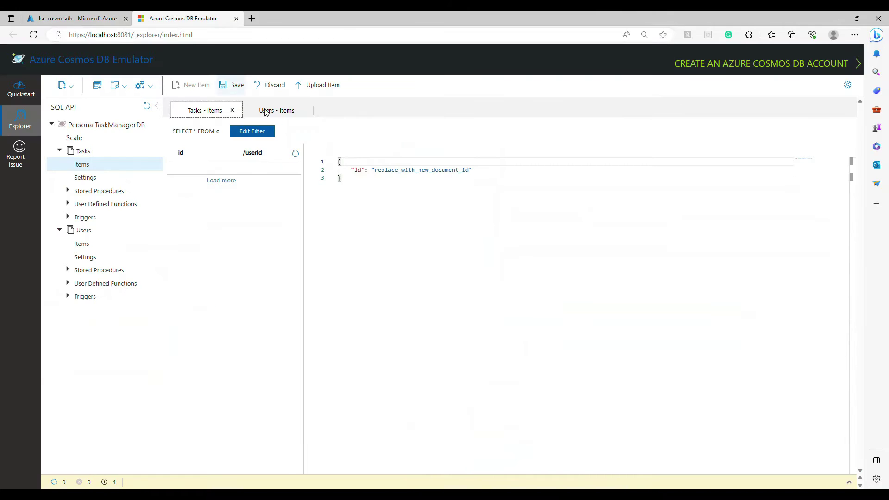
{"action": "left_click", "coordinate": [378, 207]}
{"action": "key", "text": "ctrl+a"}
{"action": "key", "text": "ctrl+v"}
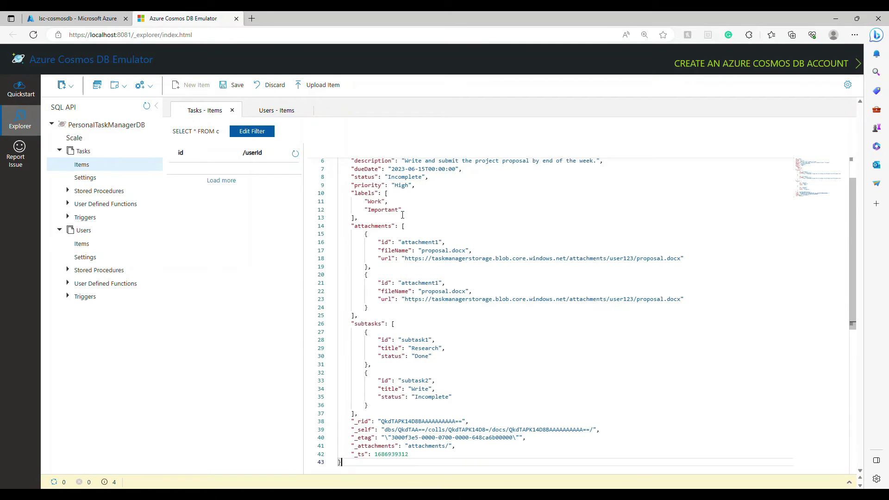
Step: Remove the system properties _rid through _ts and the preceding comma from the task1 document, and save the item
{"action": "scroll", "coordinate": [407, 209], "scroll_direction": "down", "scroll_amount": 5}
{"action": "scroll", "coordinate": [407, 212], "scroll_direction": "up", "scroll_amount": 2}
{"action": "left_click", "coordinate": [411, 263]}
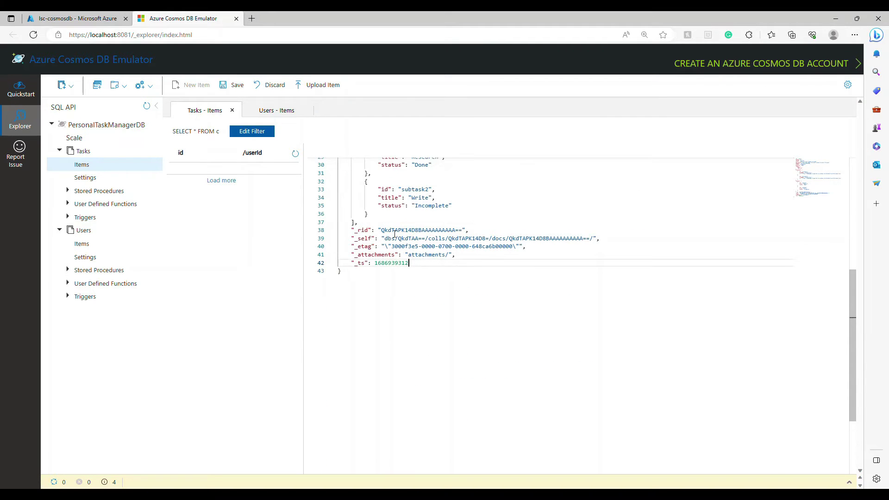
{"action": "left_click", "coordinate": [374, 224], "text": "shift"}
{"action": "key", "text": "BackSpace"}
{"action": "key", "text": "BackSpace"}
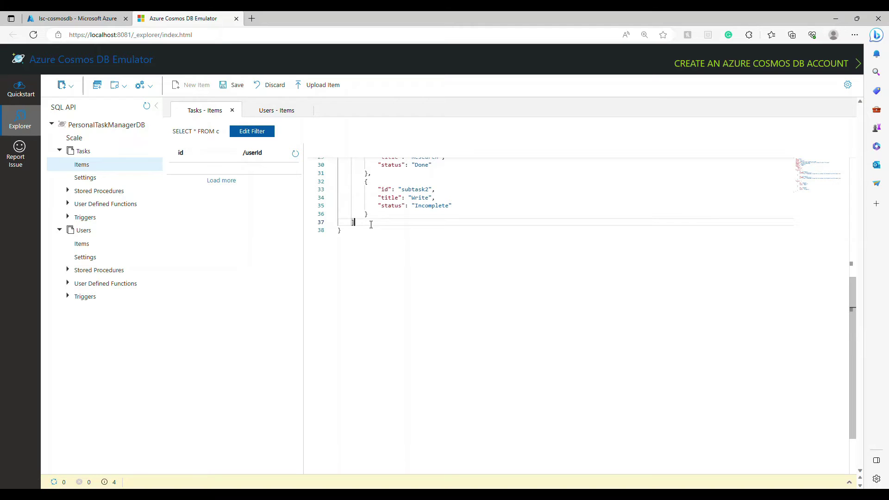
{"action": "scroll", "coordinate": [632, 239], "scroll_direction": "up", "scroll_amount": 5}
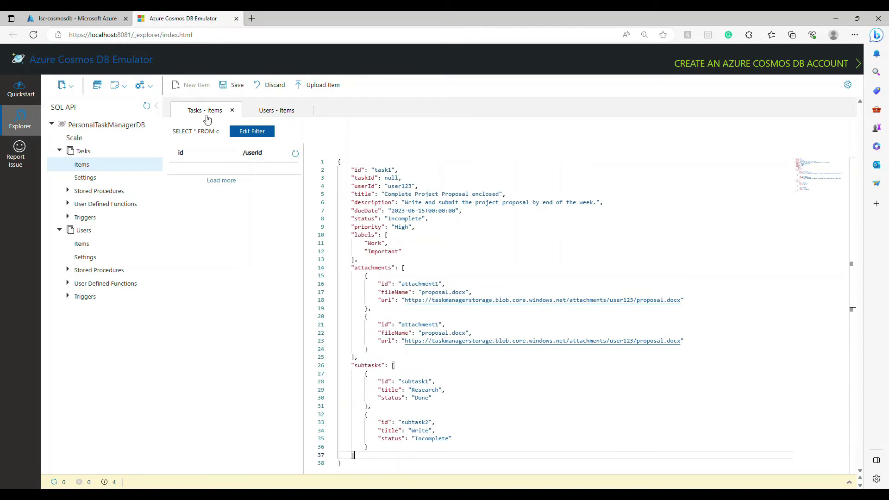
{"action": "left_click", "coordinate": [232, 85]}
Step: Switch to the Azure portal, open the Tasks item whose id starts with 5929f393, and copy its JSON document
{"action": "left_click", "coordinate": [91, 19]}
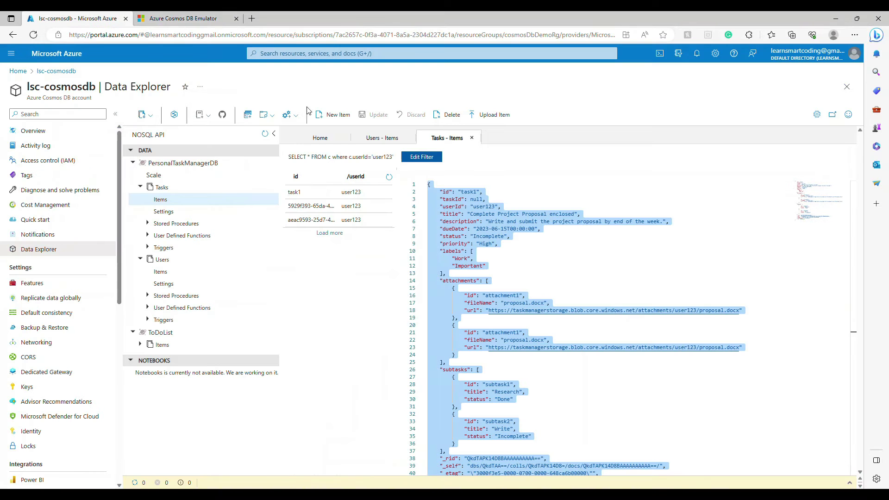
{"action": "left_click", "coordinate": [315, 206]}
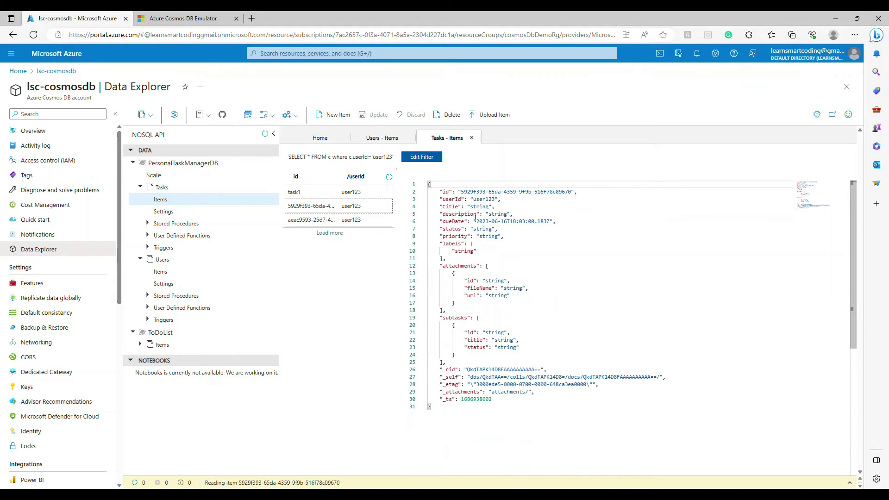
{"action": "key", "text": "ctrl+a"}
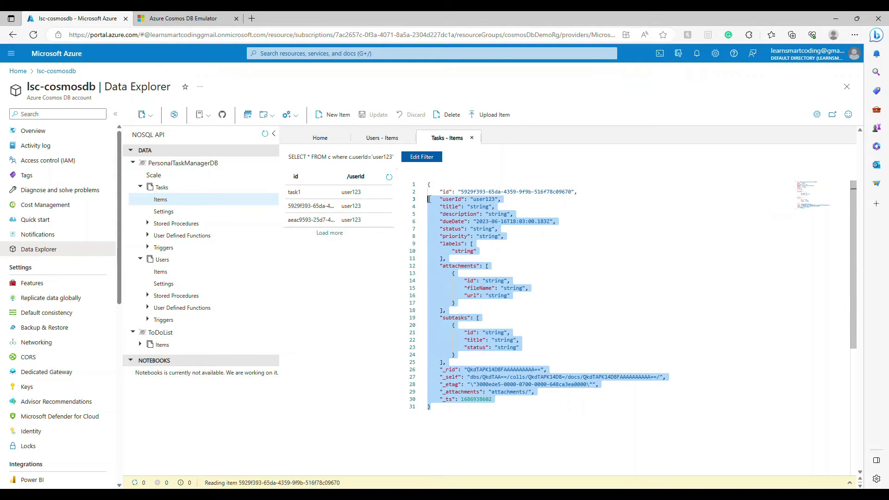
{"action": "key", "text": "ctrl+c"}
Step: Switch to the Azure Cosmos DB Emulator and add a new Tasks item containing the copied 5929f393 JSON
{"action": "left_click", "coordinate": [184, 18]}
{"action": "left_click", "coordinate": [190, 84]}
{"action": "key", "text": "ctrl+a"}
{"action": "key", "text": "ctrl+v"}
Step: Remove the system properties _rid through _ts and the preceding comma from the 5929f393 document, and save the item
{"action": "left_click_drag", "start_coordinate": [354, 357], "coordinate": [403, 390]}
{"action": "key", "text": "Delete"}
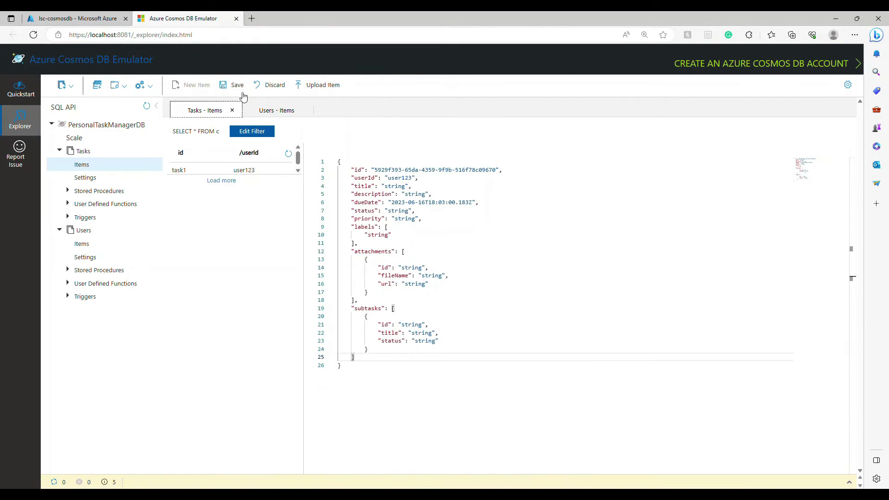
{"action": "left_click", "coordinate": [232, 86]}
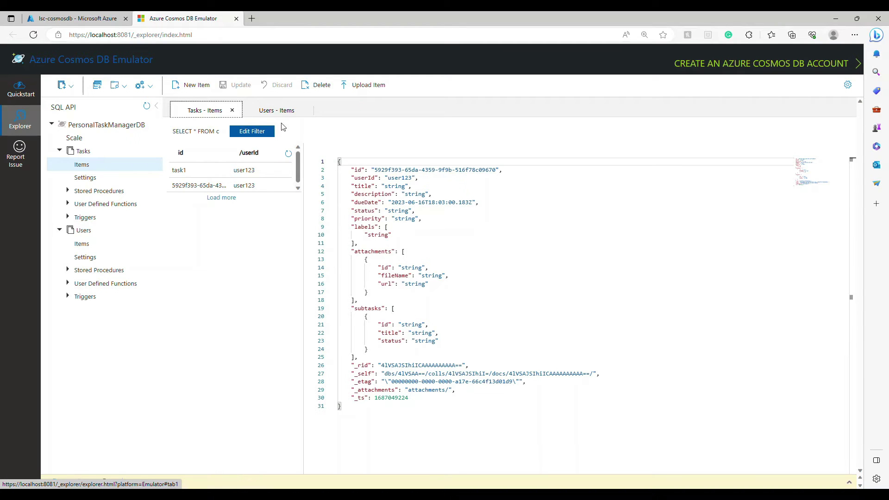
{"action": "left_click", "coordinate": [76, 18]}
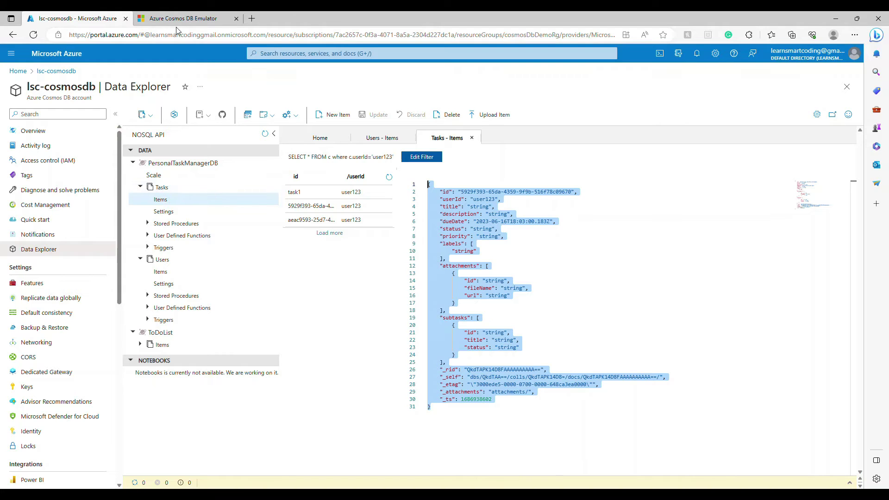
{"action": "left_click", "coordinate": [203, 19]}
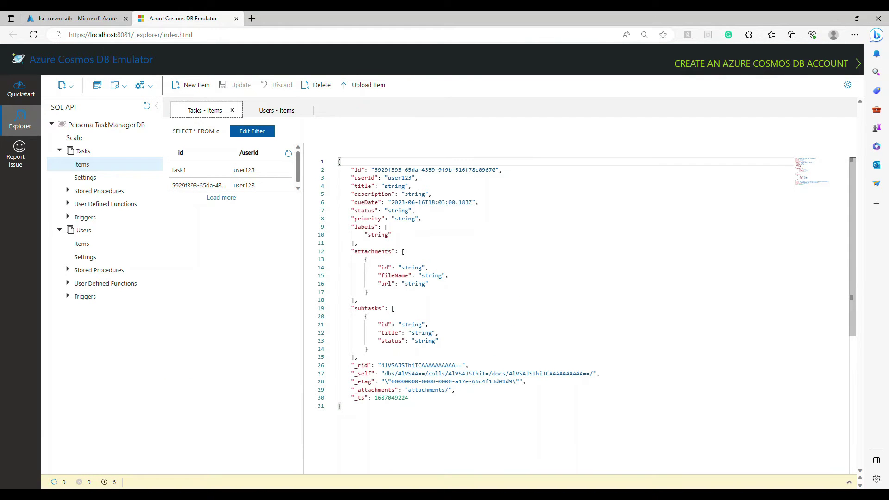
Step: Switch to Visual Studio, maximize its window, and clear the text selection in appsettings.Development.json
{"action": "key", "text": "alt+Tab"}
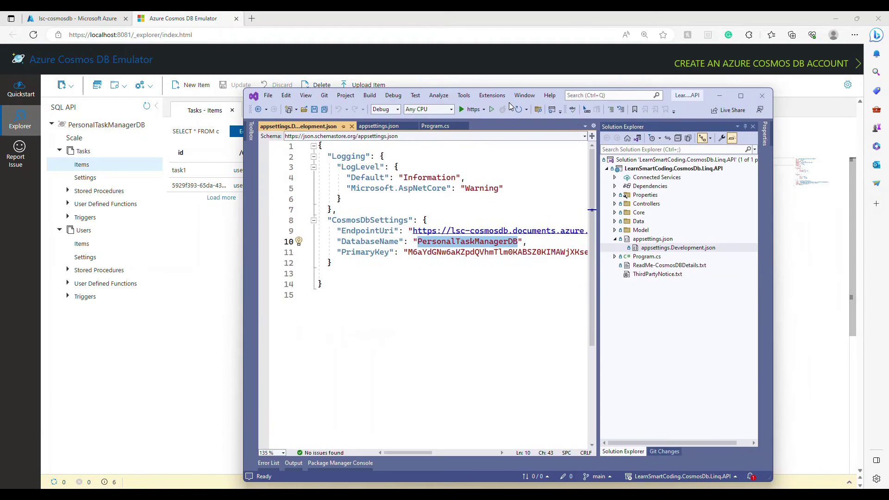
{"action": "left_click", "coordinate": [741, 96]}
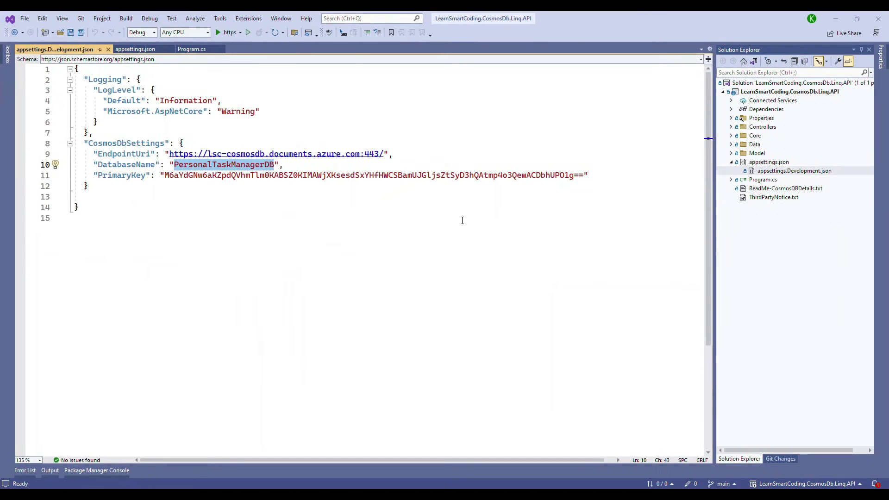
{"action": "left_click", "coordinate": [462, 220]}
{"action": "left_click", "coordinate": [768, 172]}
{"action": "right_click", "coordinate": [772, 172]}
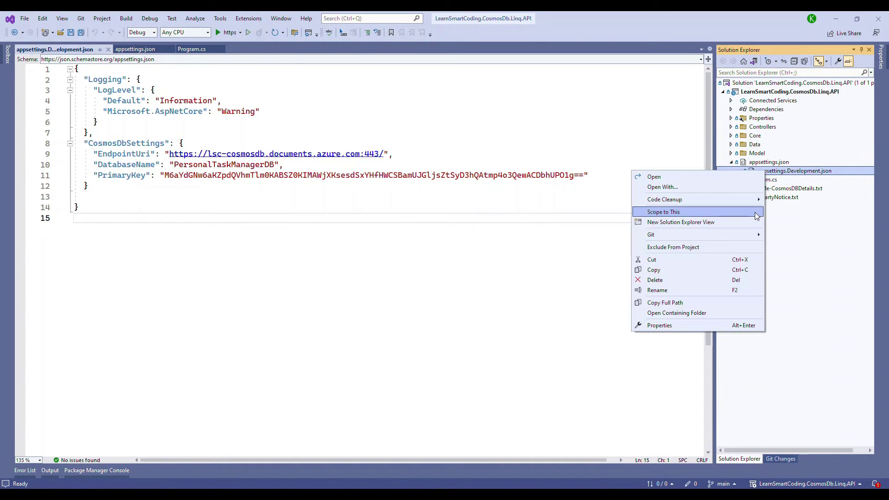
{"action": "left_click", "coordinate": [699, 277]}
{"action": "right_click", "coordinate": [765, 162]}
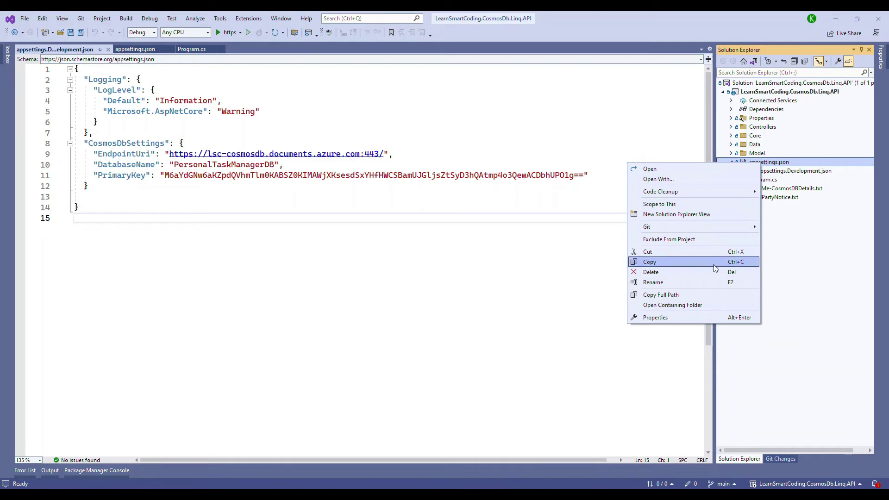
{"action": "mouse_move", "coordinate": [695, 226]}
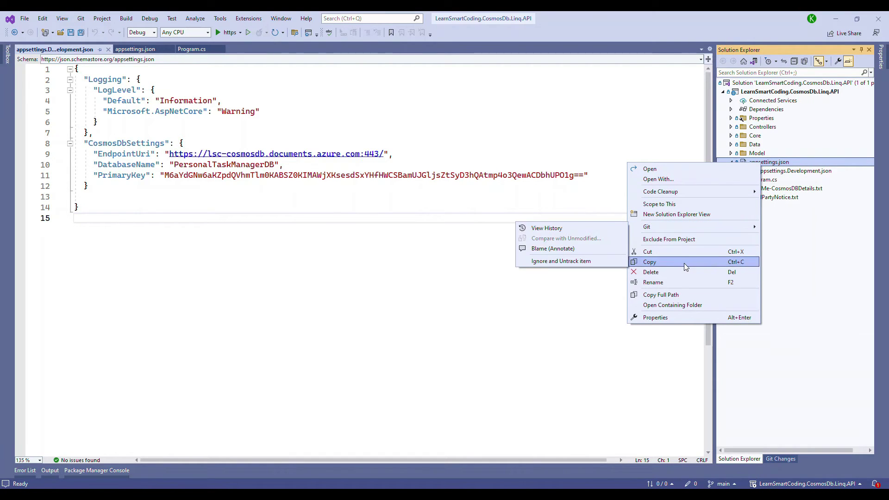
Step: Duplicate the appsettings.Development.json file within the LearnSmartCoding.CosmosDb.Linq.API project
{"action": "left_click", "coordinate": [777, 172]}
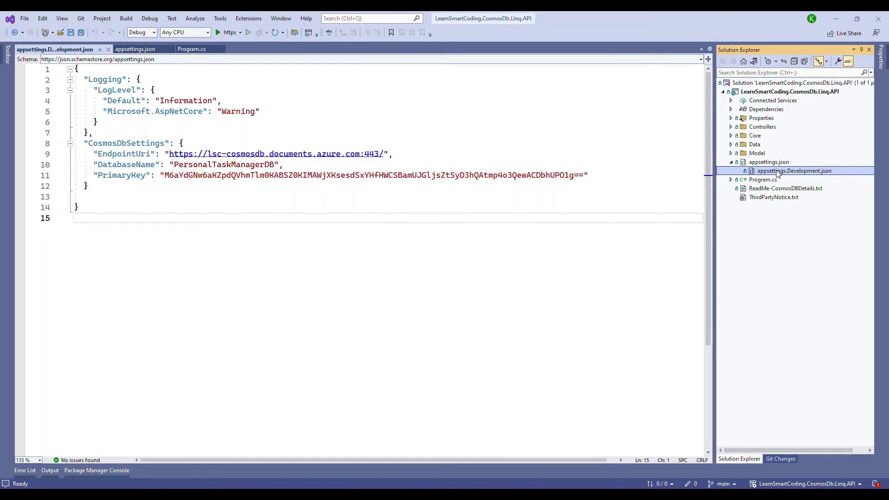
{"action": "right_click", "coordinate": [777, 173]}
{"action": "left_click", "coordinate": [724, 273]}
{"action": "right_click", "coordinate": [757, 163]}
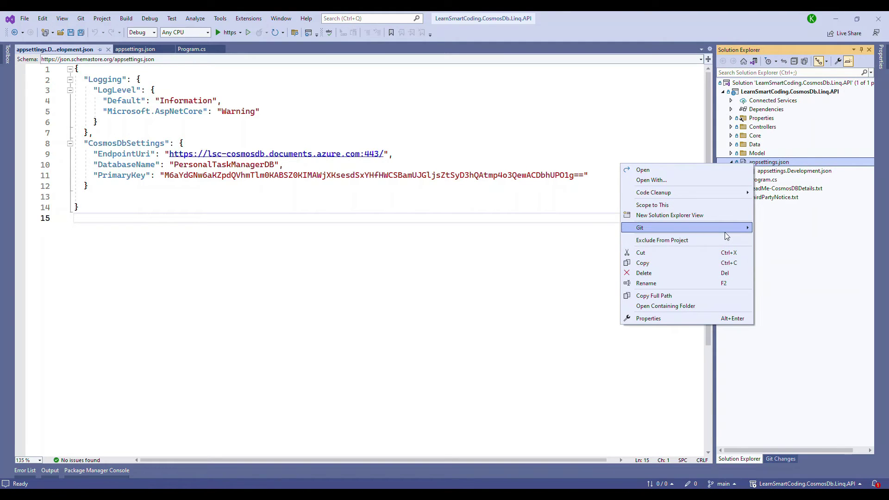
{"action": "left_click", "coordinate": [583, 123]}
{"action": "left_click", "coordinate": [583, 123]}
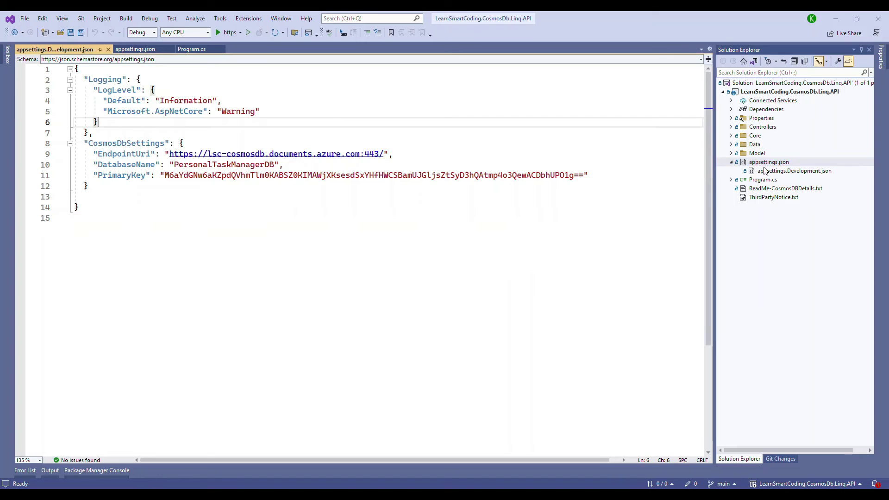
{"action": "left_click", "coordinate": [766, 163]}
{"action": "key", "text": "ctrl+c"}
{"action": "key", "text": "ctrl+v"}
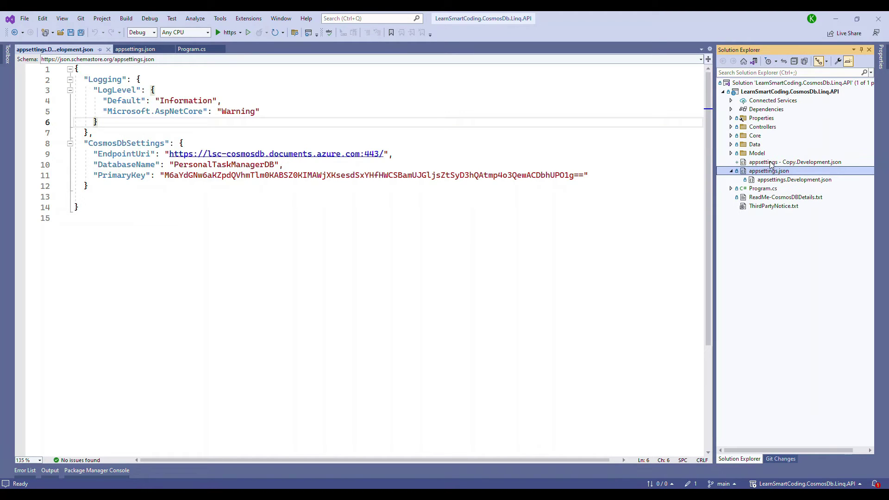
Step: Rename the duplicated settings file to appsettings.Production.json
{"action": "left_click", "coordinate": [770, 163]}
{"action": "key", "text": "F2"}
{"action": "left_click", "coordinate": [782, 162]}
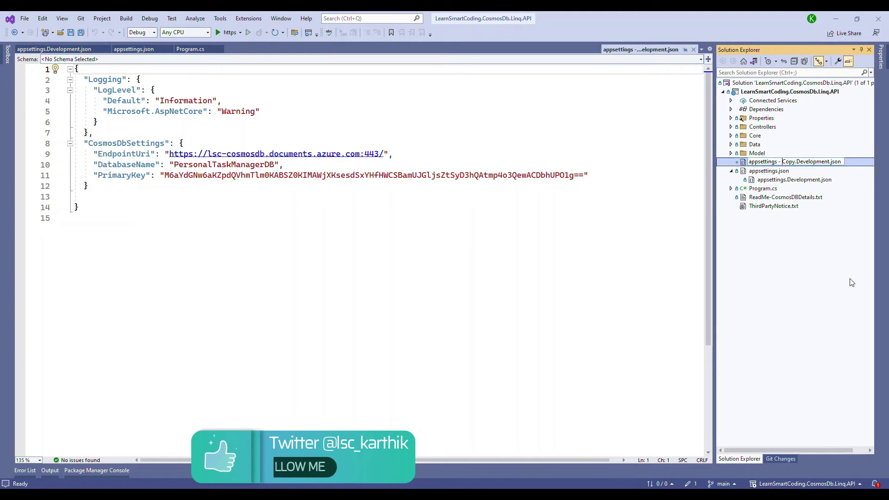
{"action": "key", "text": "Delete"}
{"action": "key", "text": "Delete"}
{"action": "key", "text": "Delete"}
{"action": "key", "text": "Delete"}
{"action": "key", "text": "Delete"}
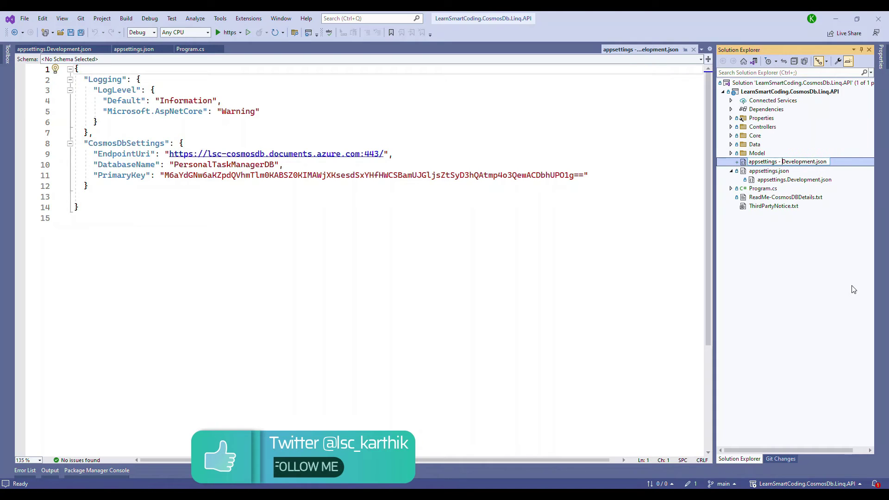
{"action": "key", "text": "BackSpace"}
{"action": "key", "text": "BackSpace"}
{"action": "key", "text": "BackSpace"}
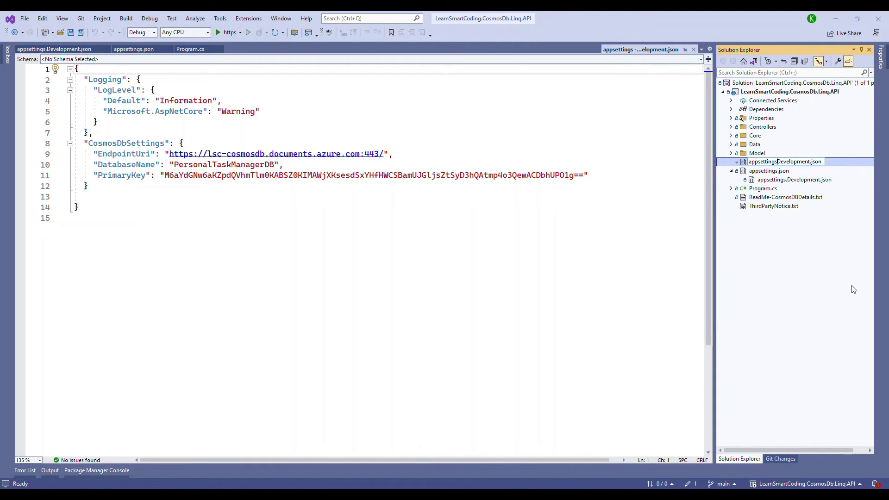
{"action": "type", "text": "."}
{"action": "key", "text": "Delete"}
{"action": "key", "text": "Delete"}
{"action": "key", "text": "Delete"}
{"action": "key", "text": "Delete"}
{"action": "key", "text": "Delete"}
{"action": "key", "text": "Delete"}
{"action": "key", "text": "Delete"}
{"action": "key", "text": "Delete"}
{"action": "key", "text": "Delete"}
{"action": "key", "text": "Delete"}
{"action": "key", "text": "Delete"}
{"action": "type", "text": "Production"}
{"action": "key", "text": "Return"}
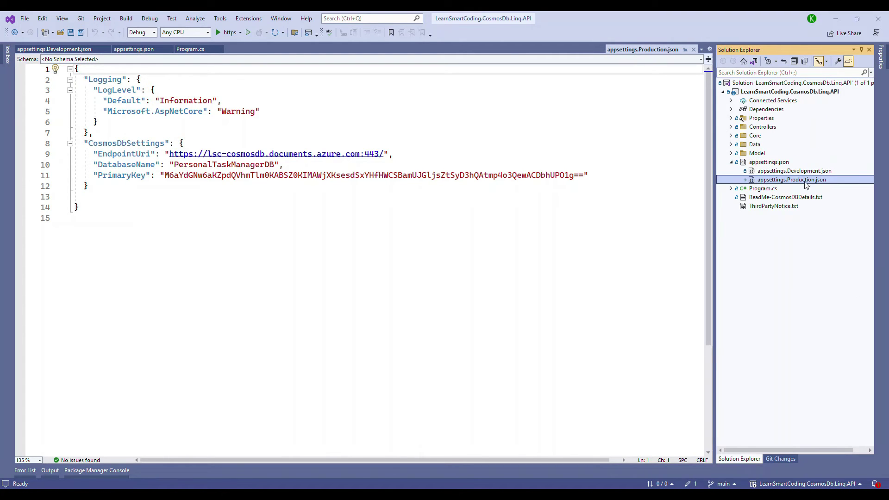
Step: Open appsettings.Development.json, then switch to the Azure Cosmos DB Emulator and copy the URI from its Quickstart page
{"action": "double_click", "coordinate": [794, 171]}
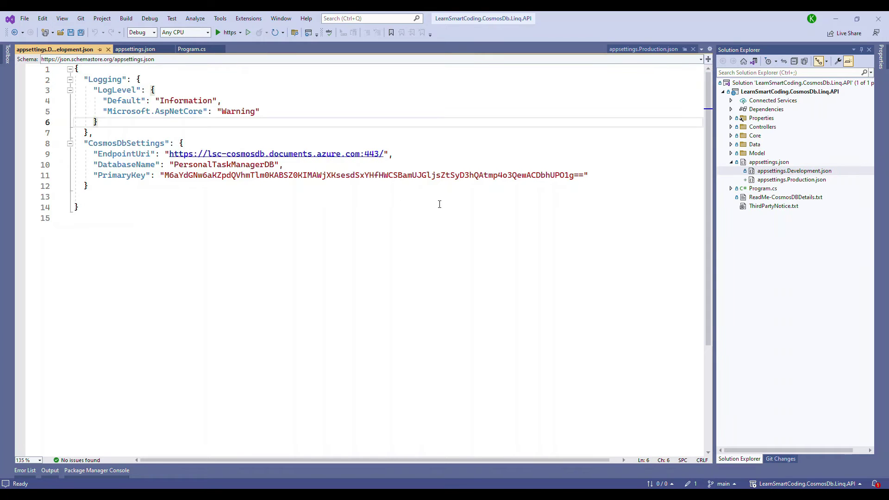
{"action": "left_click", "coordinate": [296, 207]}
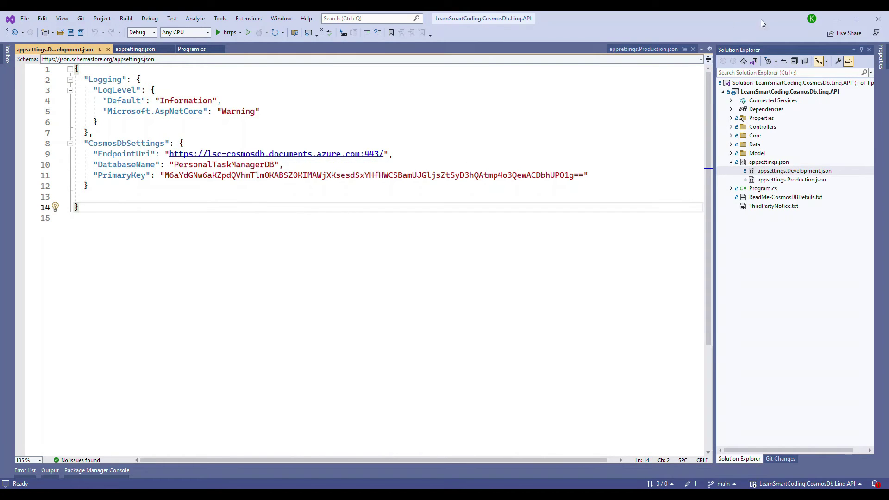
{"action": "left_click", "coordinate": [836, 18]}
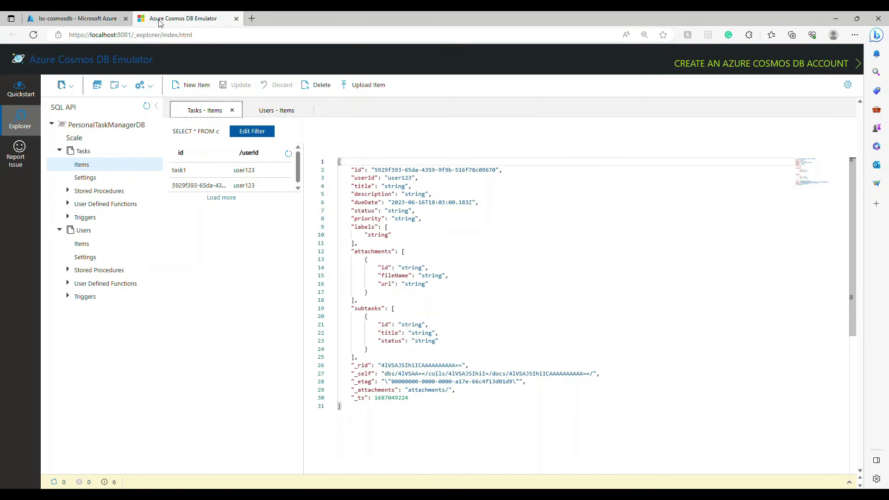
{"action": "left_click", "coordinate": [23, 93]}
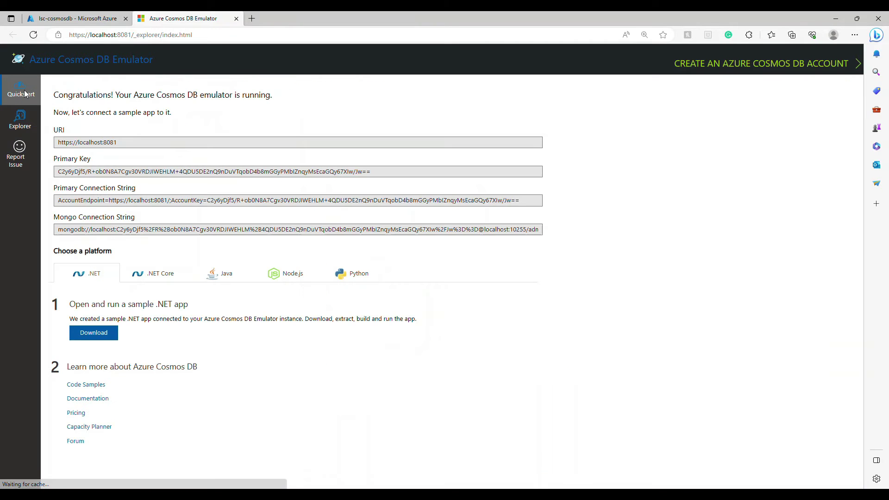
{"action": "left_click", "coordinate": [132, 144]}
{"action": "key", "text": "ctrl+c"}
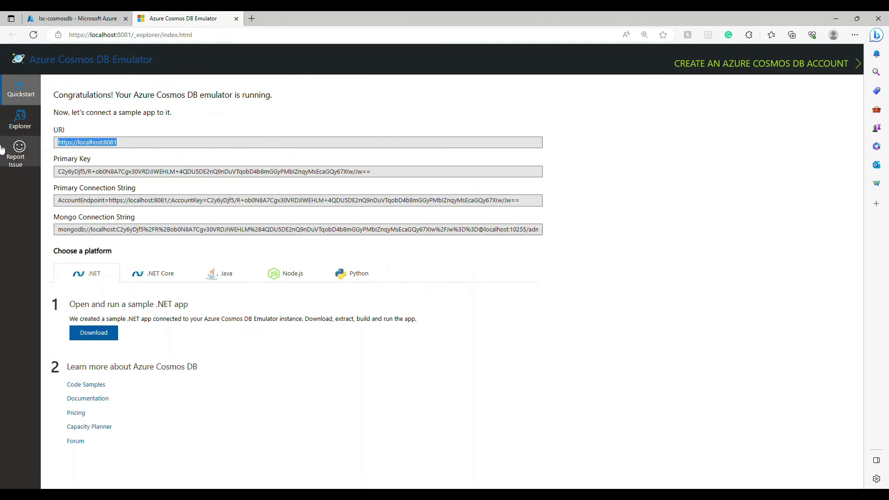
{"action": "key", "text": "alt+Tab"}
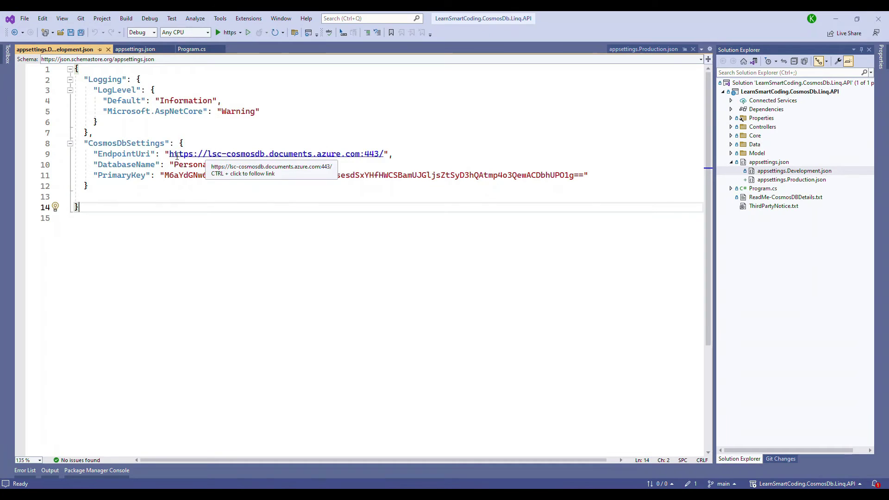
{"action": "left_click", "coordinate": [170, 154]}
{"action": "left_click", "coordinate": [381, 154], "text": "shift"}
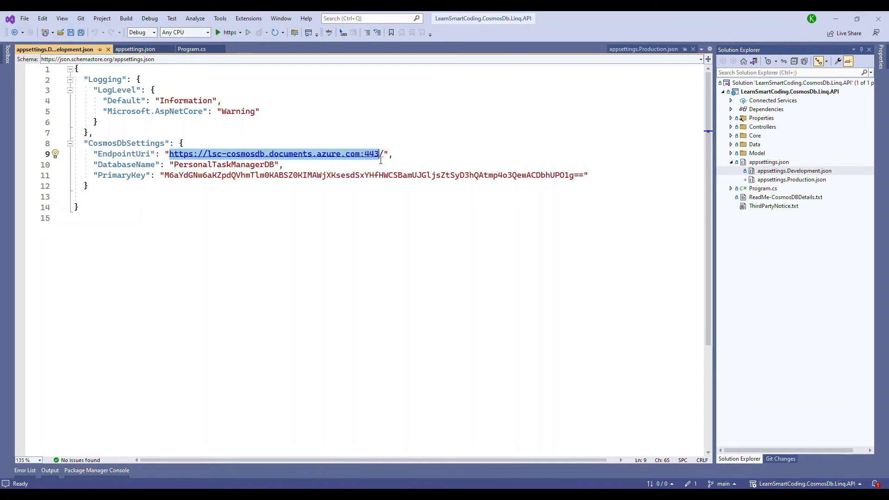
{"action": "key", "text": "ctrl+v"}
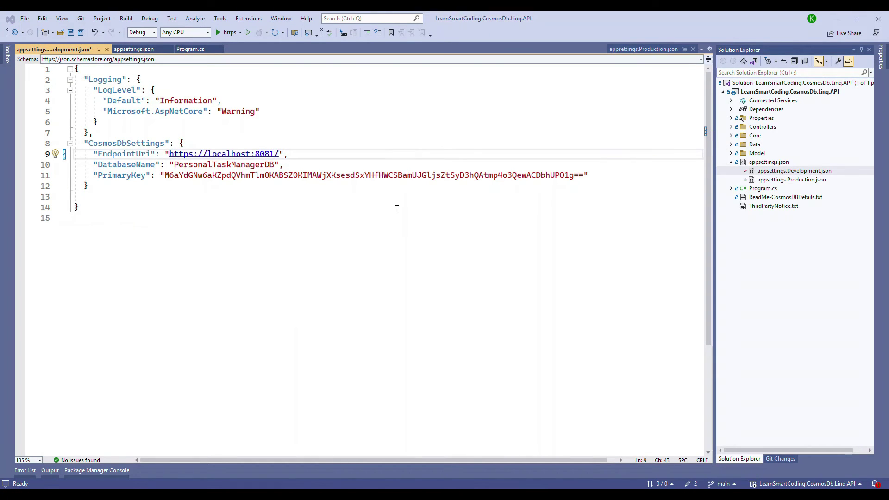
Step: Switch to the Azure Cosmos DB Emulator and copy its primary key
{"action": "key", "text": "alt+Tab"}
{"action": "left_click", "coordinate": [433, 172]}
{"action": "key", "text": "ctrl+c"}
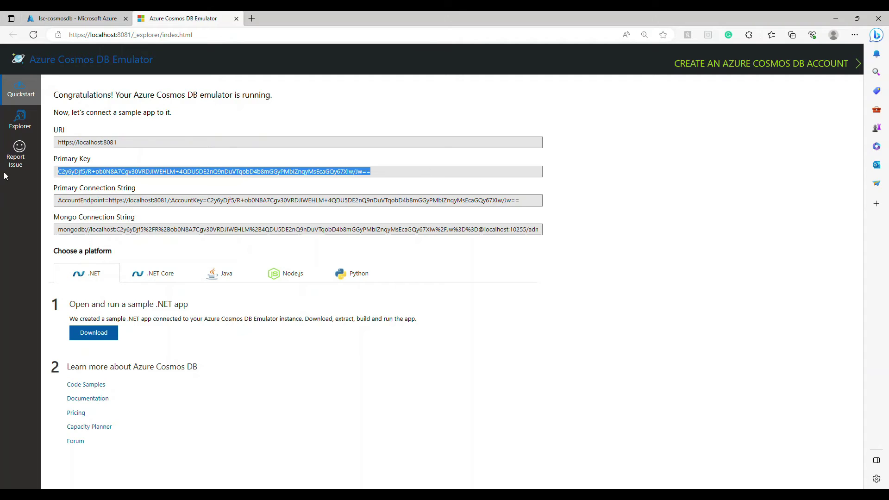
Step: Switch to Visual Studio, replace the PrimaryKey value in appsettings.Development.json with the copied emulator primary key, and save all files
{"action": "key", "text": "alt+Tab"}
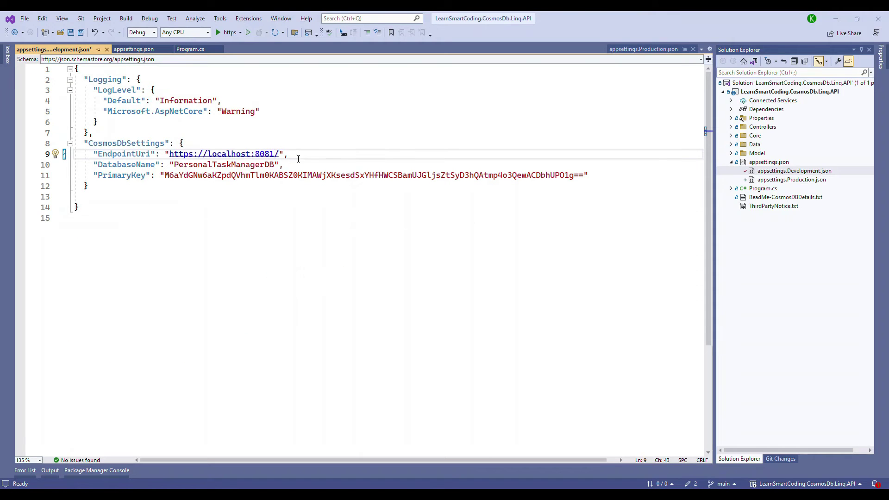
{"action": "left_click", "coordinate": [166, 175]}
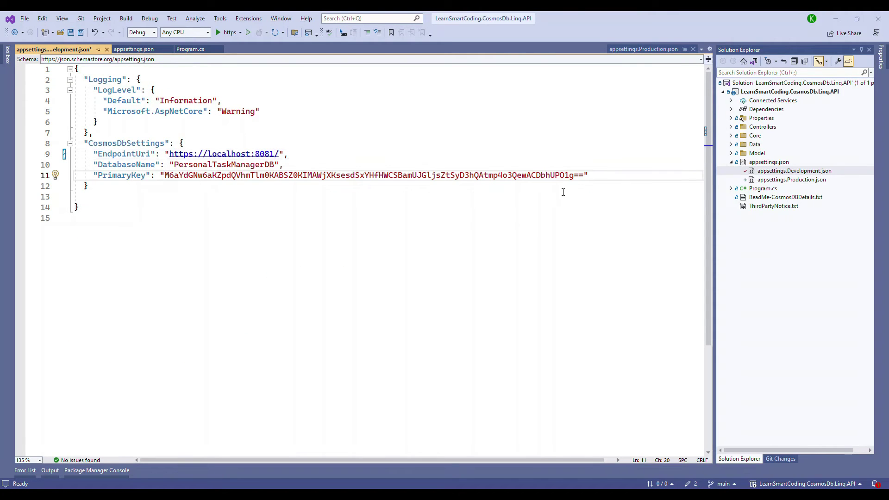
{"action": "left_click", "coordinate": [584, 175], "text": "shift"}
{"action": "key", "text": "ctrl+v"}
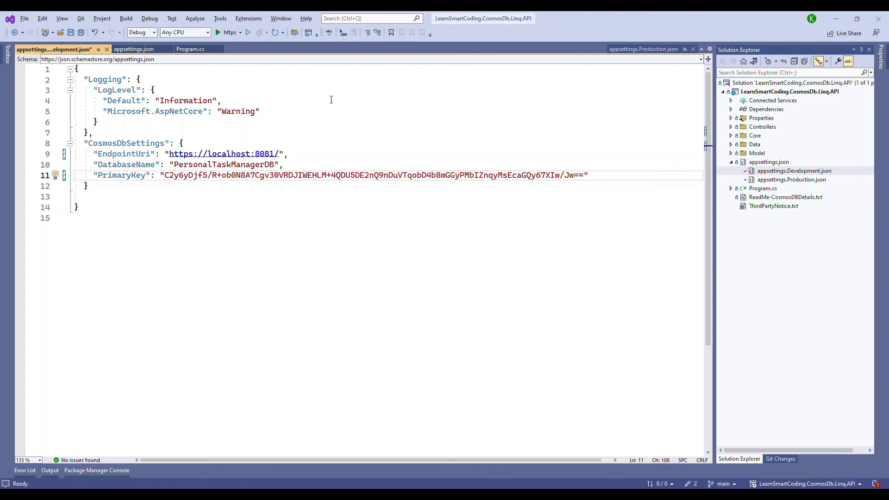
{"action": "left_click", "coordinate": [82, 33]}
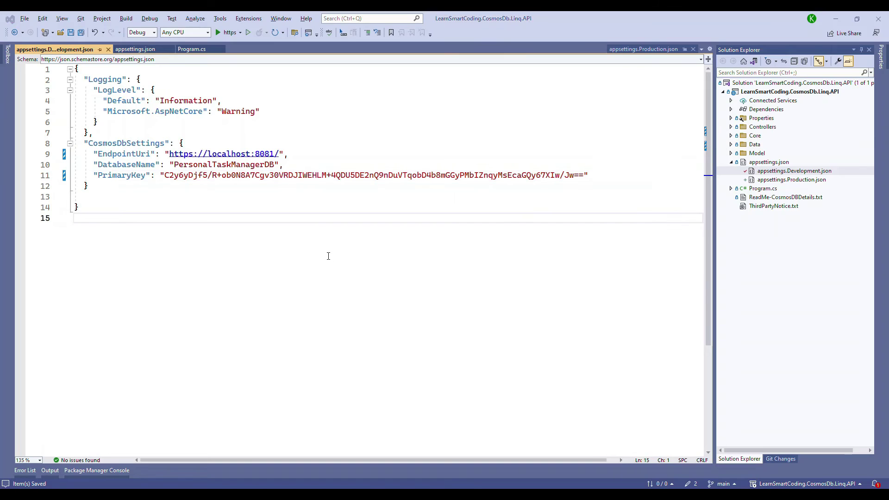
Step: Run the API project in Debug configuration with the https launch profile
{"action": "key", "text": "alt+Tab"}
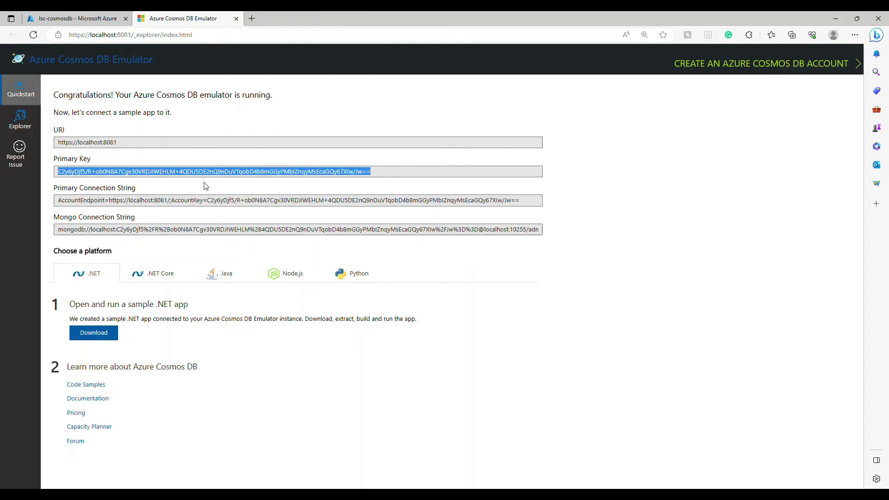
{"action": "key", "text": "alt+Tab"}
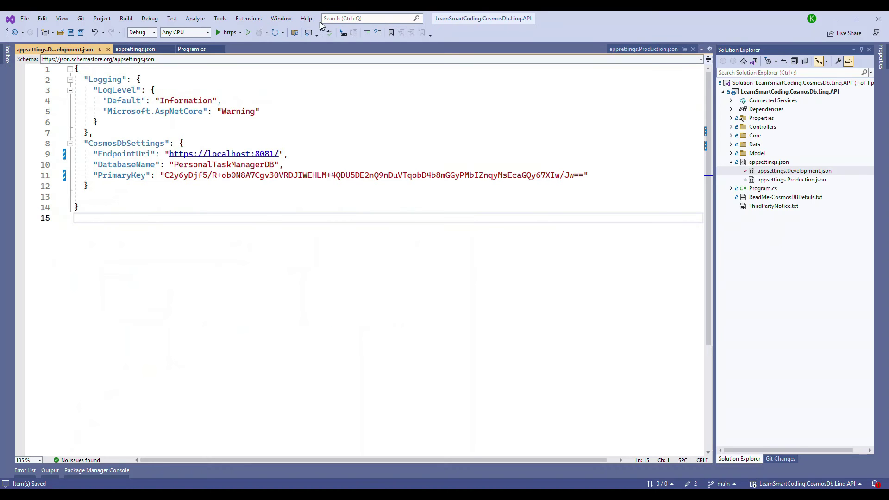
{"action": "left_click", "coordinate": [226, 37]}
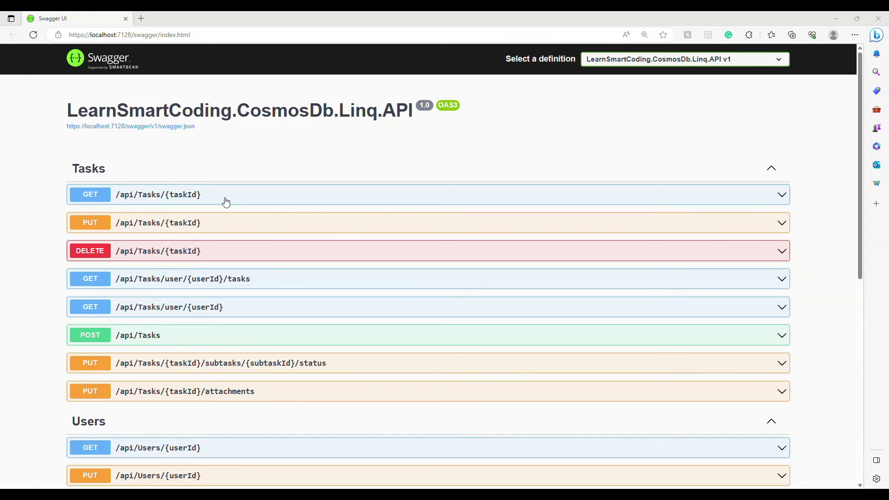
Step: Execute the GET /api/Users/{userId} request in Swagger with userId user123 and review the response body
{"action": "scroll", "coordinate": [257, 211], "scroll_direction": "down", "scroll_amount": 8}
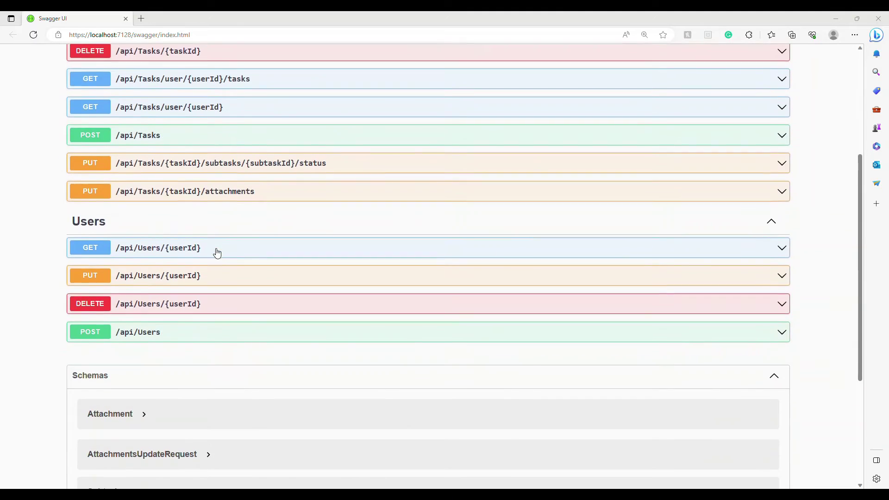
{"action": "scroll", "coordinate": [217, 254], "scroll_direction": "up", "scroll_amount": 3}
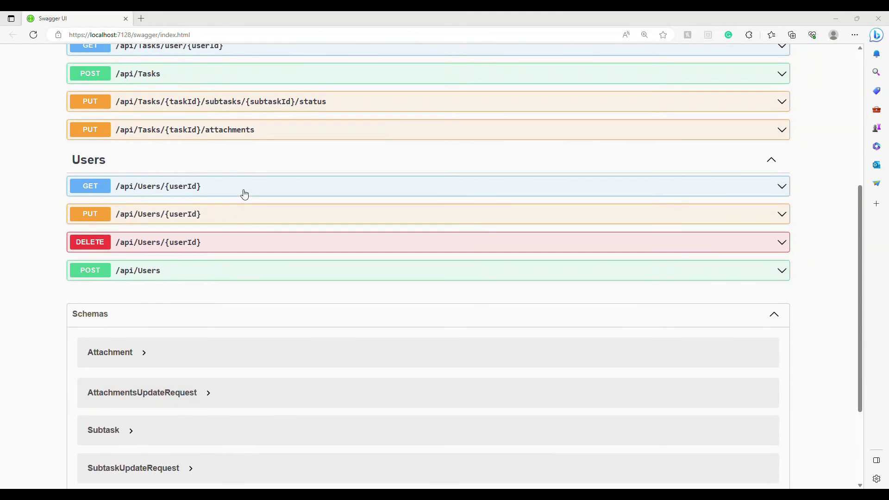
{"action": "left_click", "coordinate": [244, 188]}
{"action": "left_click", "coordinate": [752, 210]}
{"action": "left_click", "coordinate": [232, 263]}
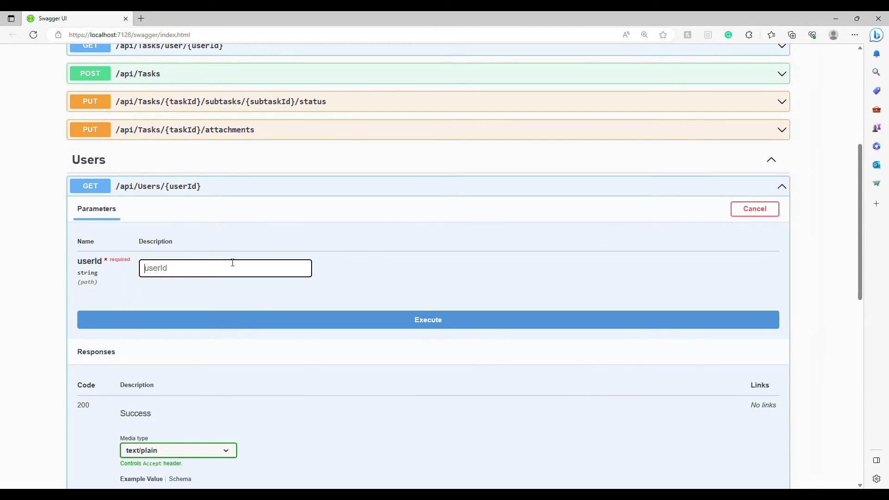
{"action": "type", "text": "user123"}
{"action": "left_click", "coordinate": [240, 325]}
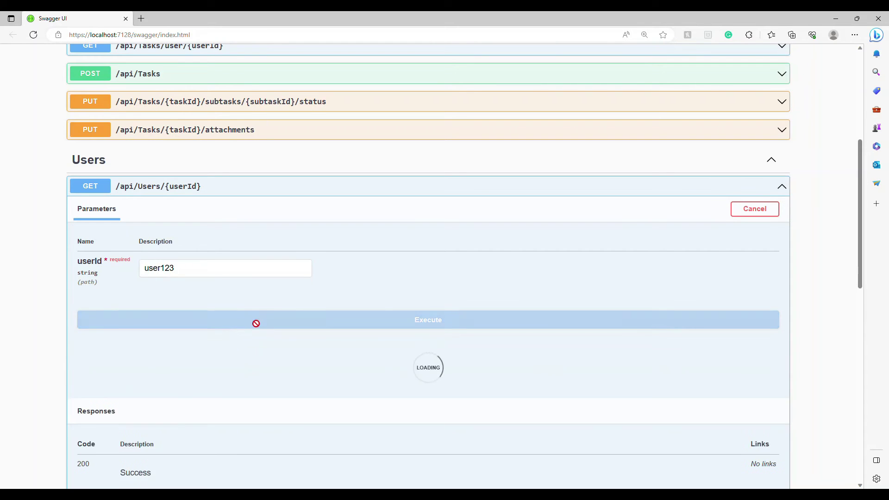
{"action": "scroll", "coordinate": [260, 317], "scroll_direction": "down", "scroll_amount": 4}
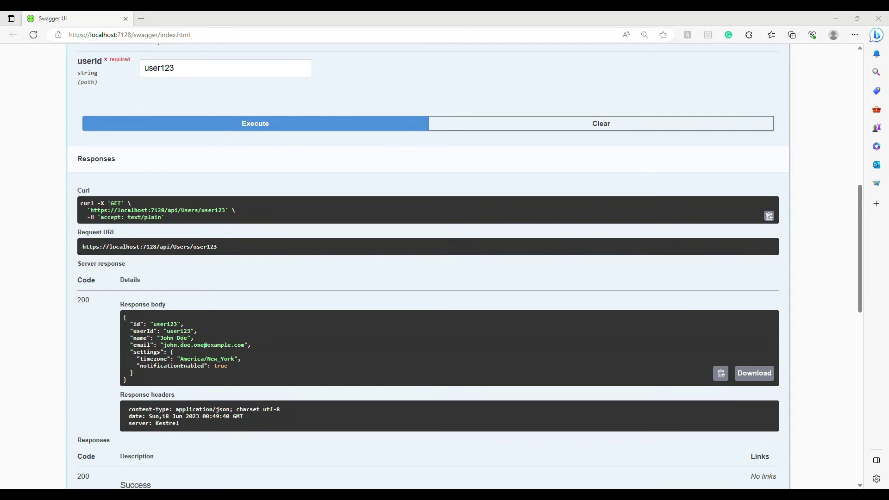
Step: Execute the GET /api/Users/{userId} request again with userId user122 and review the response
{"action": "scroll", "coordinate": [186, 323], "scroll_direction": "up", "scroll_amount": 4}
{"action": "left_click", "coordinate": [191, 269]}
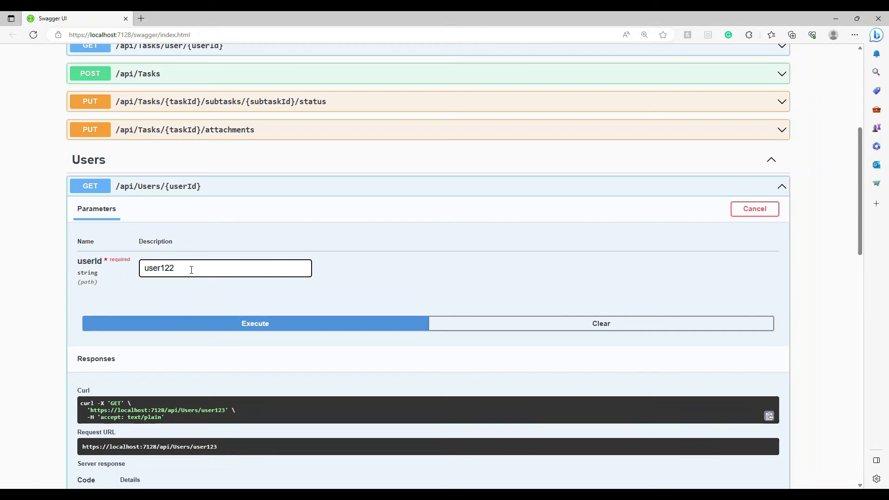
{"action": "left_click", "coordinate": [215, 329]}
{"action": "scroll", "coordinate": [215, 334], "scroll_direction": "down", "scroll_amount": 5}
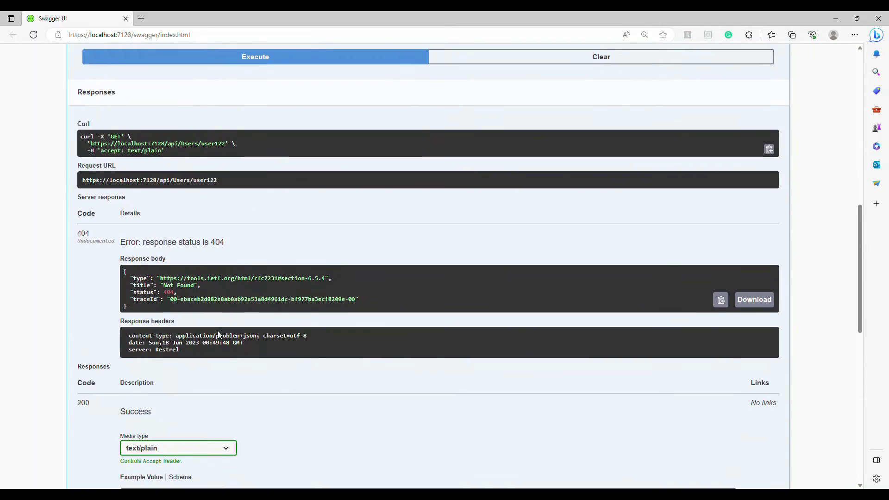
Step: Execute the GET /api/Users/{userId} request with userId user123 and copy the JSON from the response body
{"action": "scroll", "coordinate": [193, 209], "scroll_direction": "up", "scroll_amount": 5}
{"action": "left_click", "coordinate": [183, 268]}
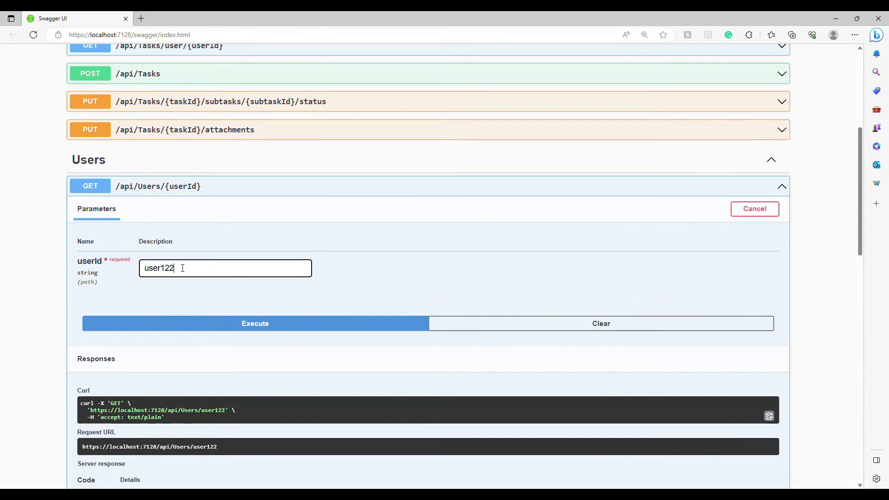
{"action": "key", "text": "BackSpace"}
{"action": "type", "text": "3"}
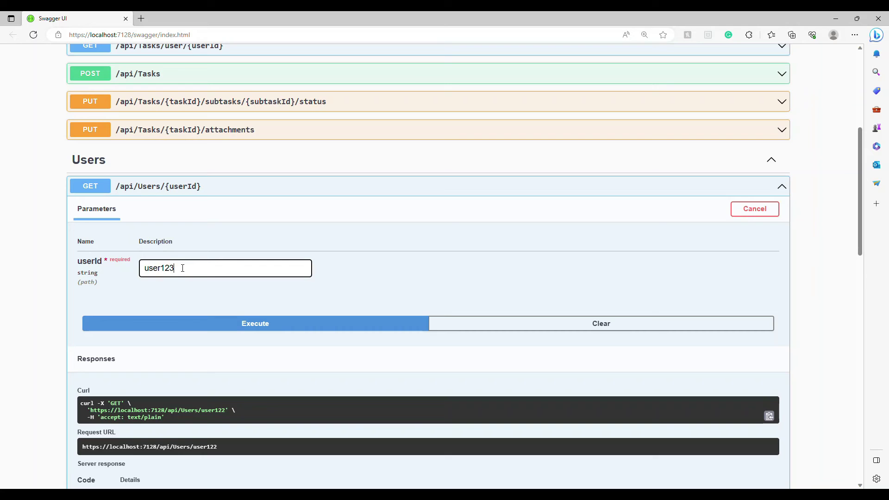
{"action": "left_click", "coordinate": [242, 321]}
{"action": "scroll", "coordinate": [175, 361], "scroll_direction": "down", "scroll_amount": 4}
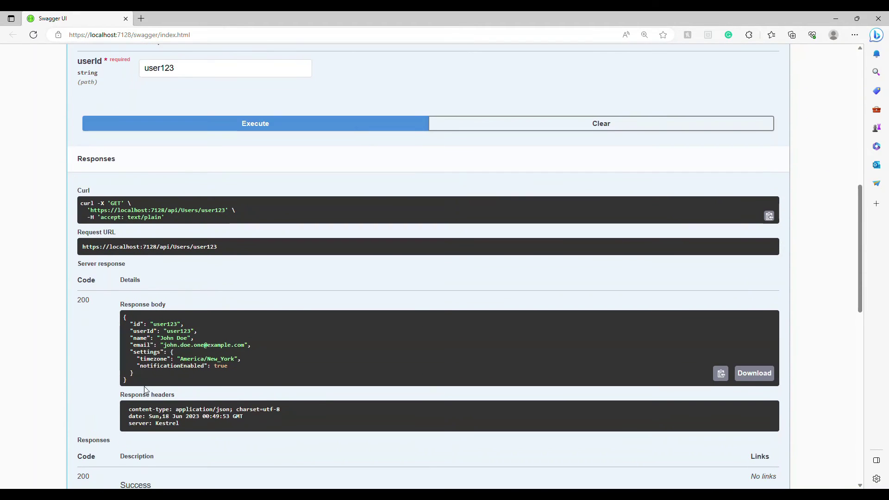
{"action": "left_click_drag", "start_coordinate": [144, 387], "coordinate": [120, 320]}
{"action": "key", "text": "ctrl+c"}
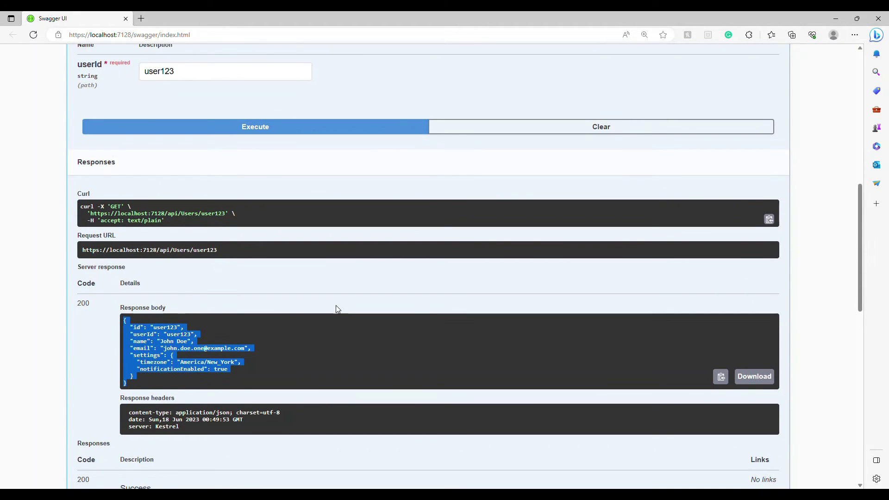
Step: Make the POST /api/Users request editable and replace its body with the copied user JSON, using user121 for id and userId
{"action": "scroll", "coordinate": [337, 308], "scroll_direction": "up", "scroll_amount": 5}
{"action": "left_click", "coordinate": [264, 256]}
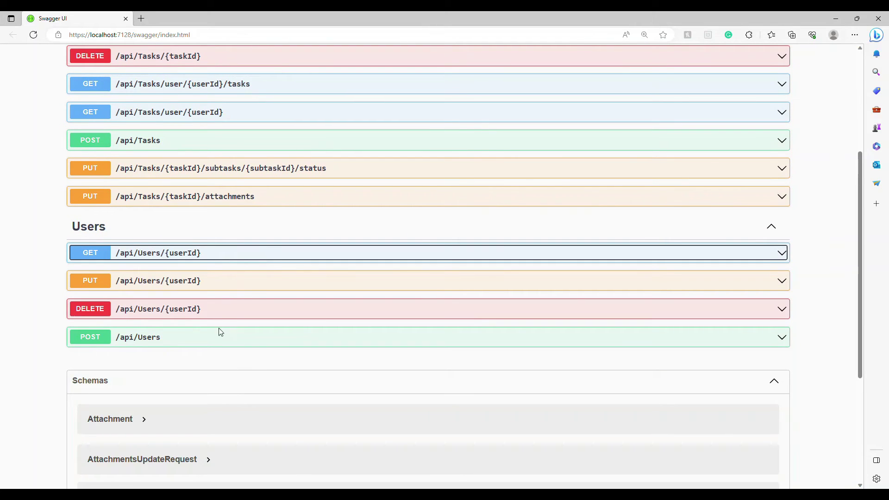
{"action": "left_click", "coordinate": [356, 335]}
{"action": "left_click", "coordinate": [743, 362]}
{"action": "scroll", "coordinate": [259, 385], "scroll_direction": "down", "scroll_amount": 5}
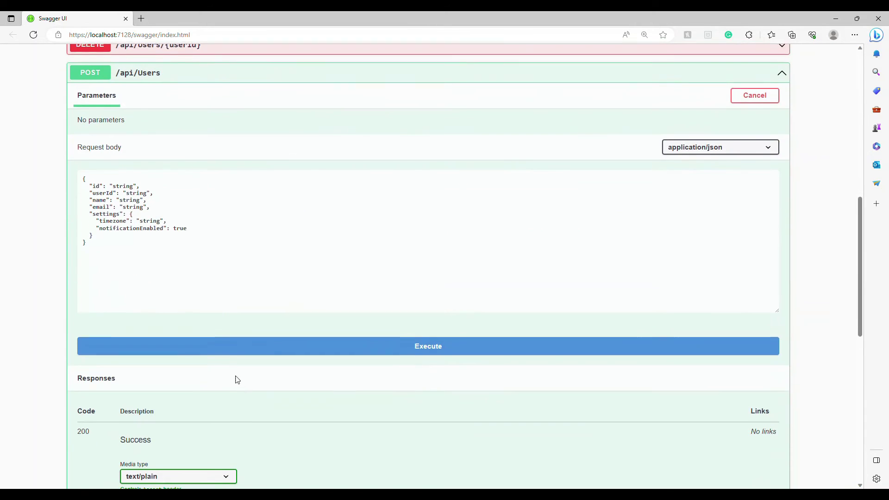
{"action": "left_click", "coordinate": [209, 280]}
{"action": "key", "text": "ctrl+a"}
{"action": "key", "text": "ctrl+v"}
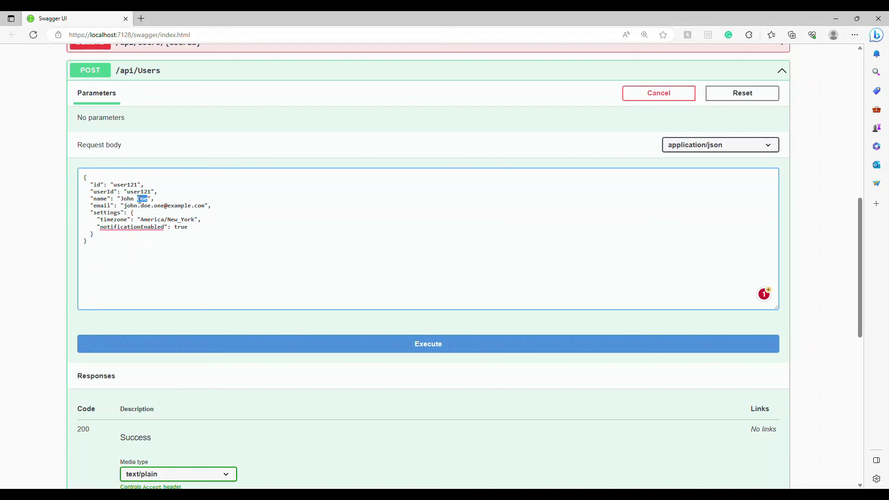
Step: Replace the last name in the name and email values of the POST /api/Users request body
{"action": "type", "text": "F"}
{"action": "key", "text": "BackSpace"}
{"action": "key", "text": "BackSpace"}
{"action": "key", "text": "BackSpace"}
{"action": "type", "text": "Hu"}
Step: Execute the POST /api/Users request and review the response code and body
{"action": "left_click", "coordinate": [385, 343]}
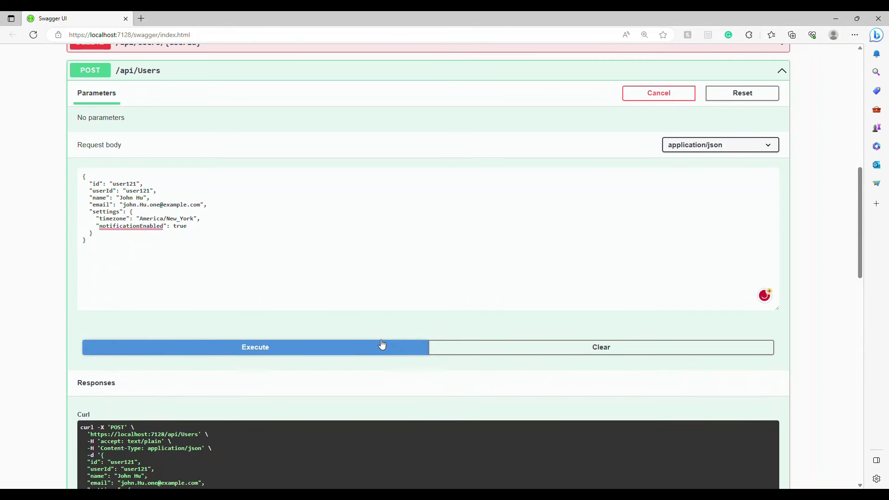
{"action": "scroll", "coordinate": [330, 343], "scroll_direction": "down", "scroll_amount": 2}
{"action": "scroll", "coordinate": [114, 422], "scroll_direction": "down", "scroll_amount": 4}
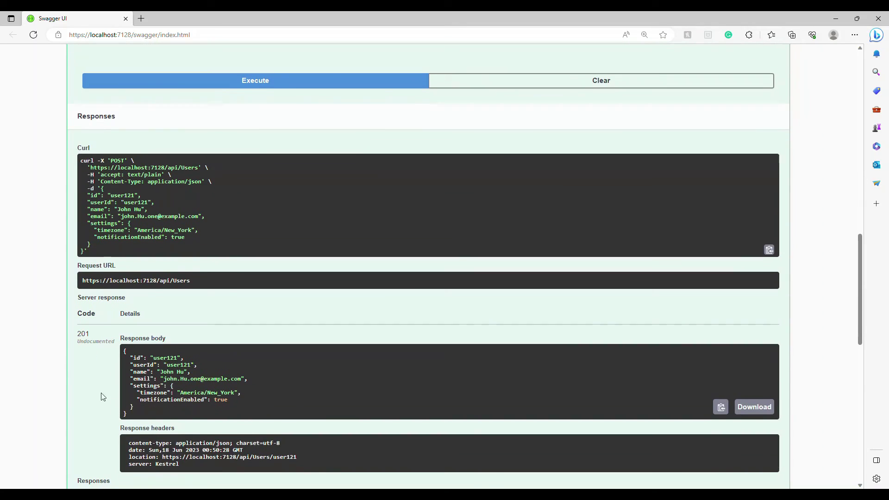
{"action": "double_click", "coordinate": [83, 333]}
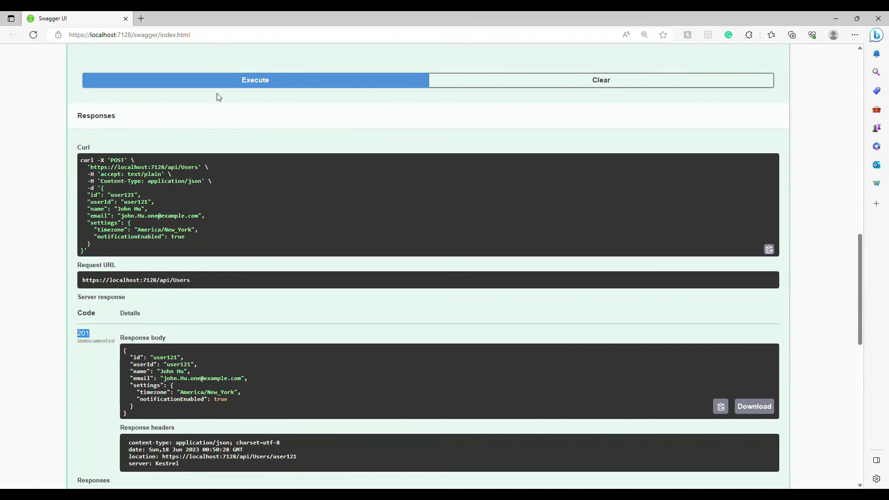
Step: Switch to the Azure Cosmos DB Emulator, check the items in the Users container of PersonalTaskManagerDB, and return to Visual Studio
{"action": "left_click", "coordinate": [836, 18]}
{"action": "mouse_move", "coordinate": [431, 494]}
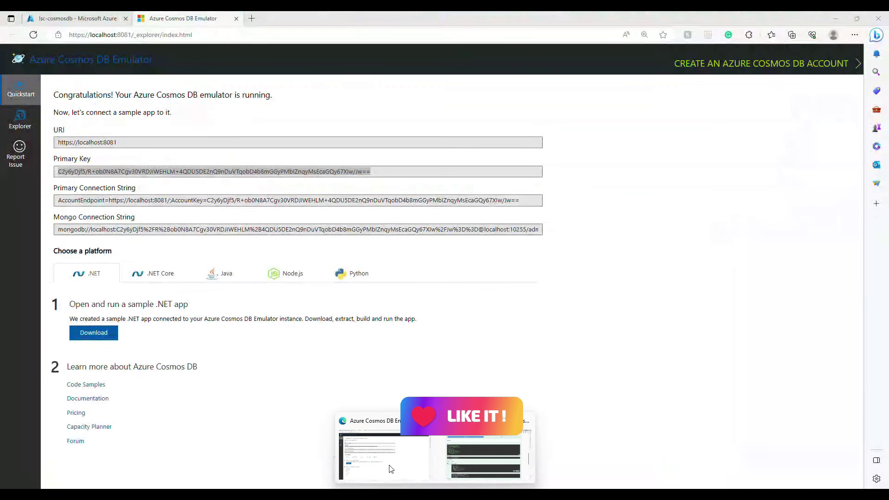
{"action": "left_click", "coordinate": [391, 470]}
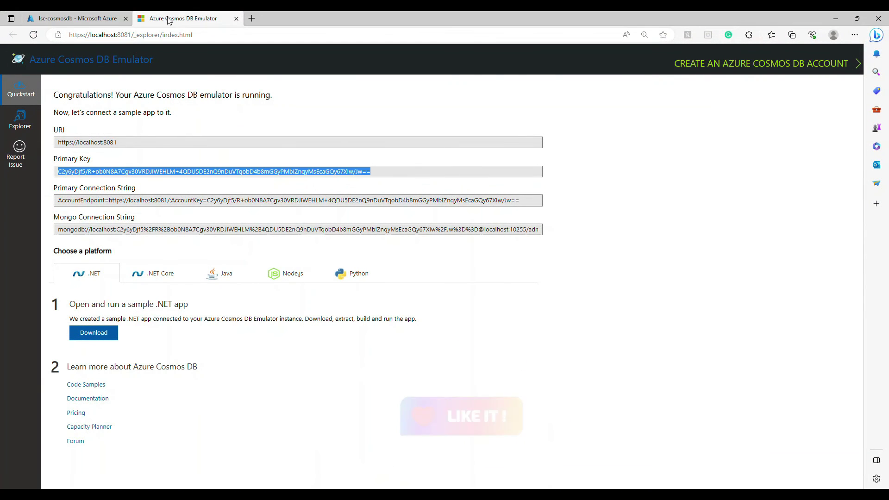
{"action": "left_click", "coordinate": [29, 119]}
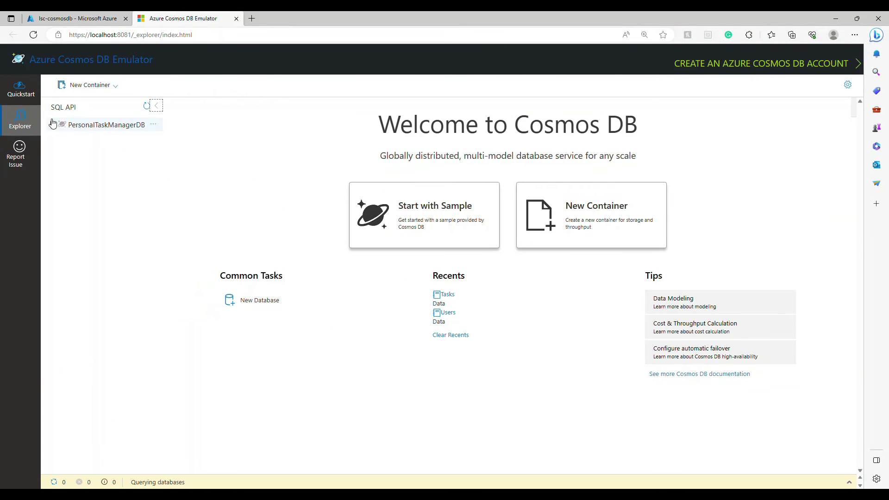
{"action": "left_click", "coordinate": [51, 129]}
{"action": "left_click", "coordinate": [59, 164]}
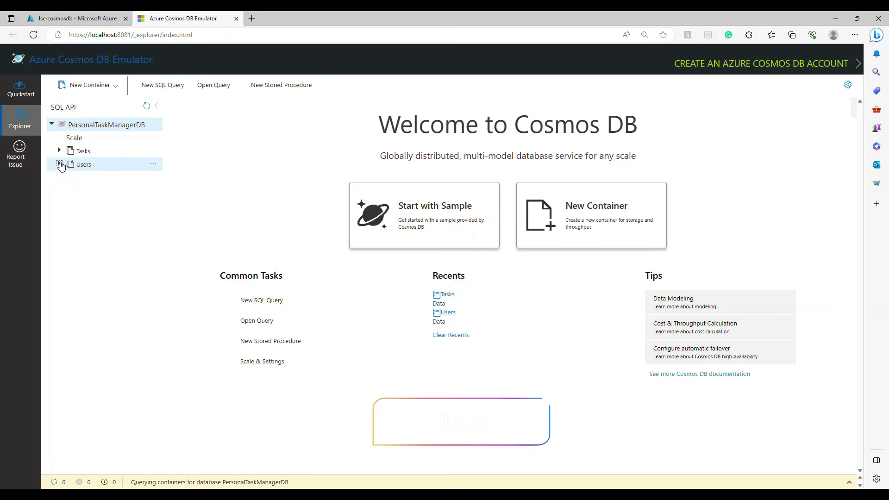
{"action": "left_click", "coordinate": [83, 179]}
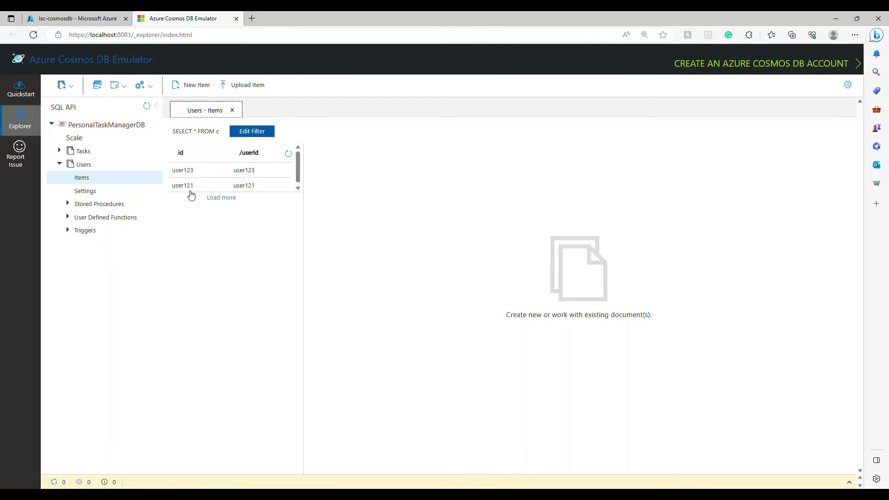
{"action": "left_click", "coordinate": [835, 21]}
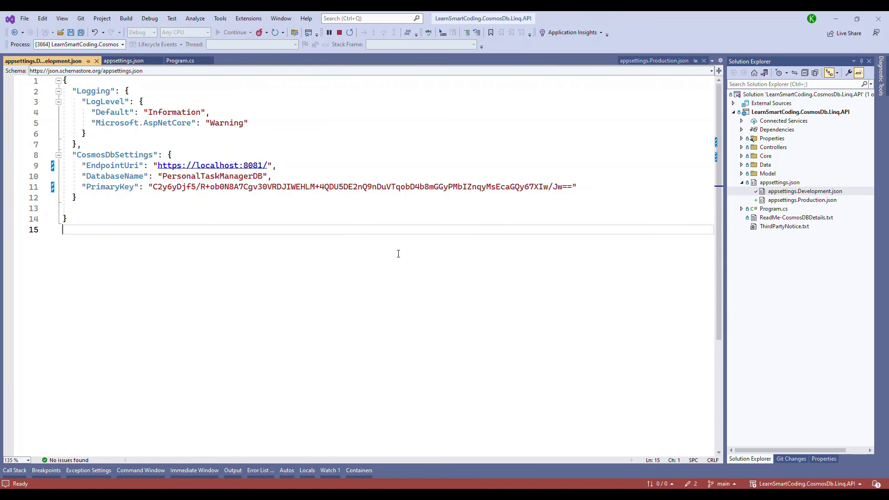